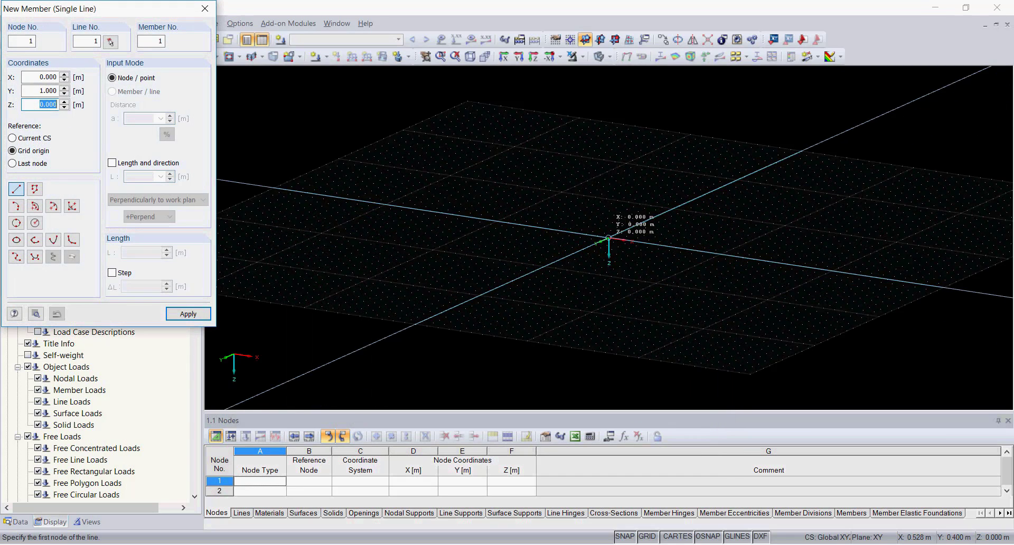
# - Draw a 10 m single member from the origin along the negative Y axis, ending at Y -10 m
pyautogui.scroll(5, 604, 233)
pyautogui.click(586, 224)
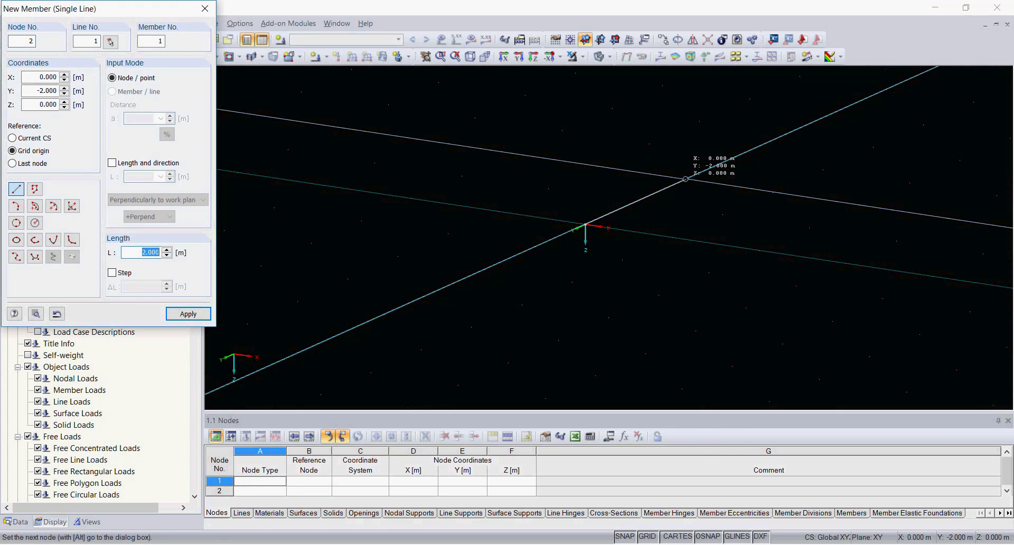
pyautogui.write('10')
pyautogui.press('Return')
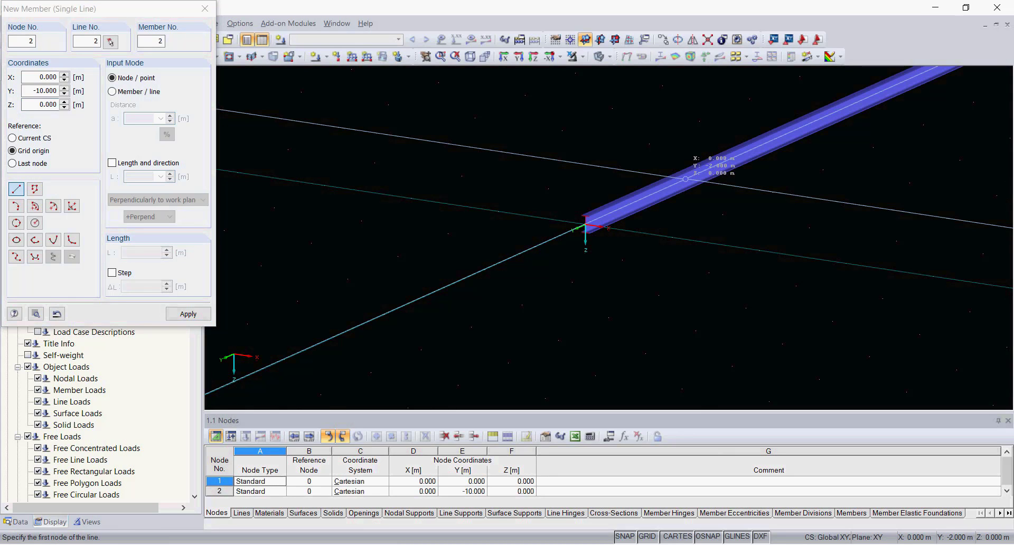
pyautogui.press('Escape')
pyautogui.scroll(-2, 701, 258)
pyautogui.keyDown('ctrl'); pyautogui.moveTo(702, 258); pyautogui.dragTo(746, 293, button='middle'); pyautogui.keyUp('ctrl')
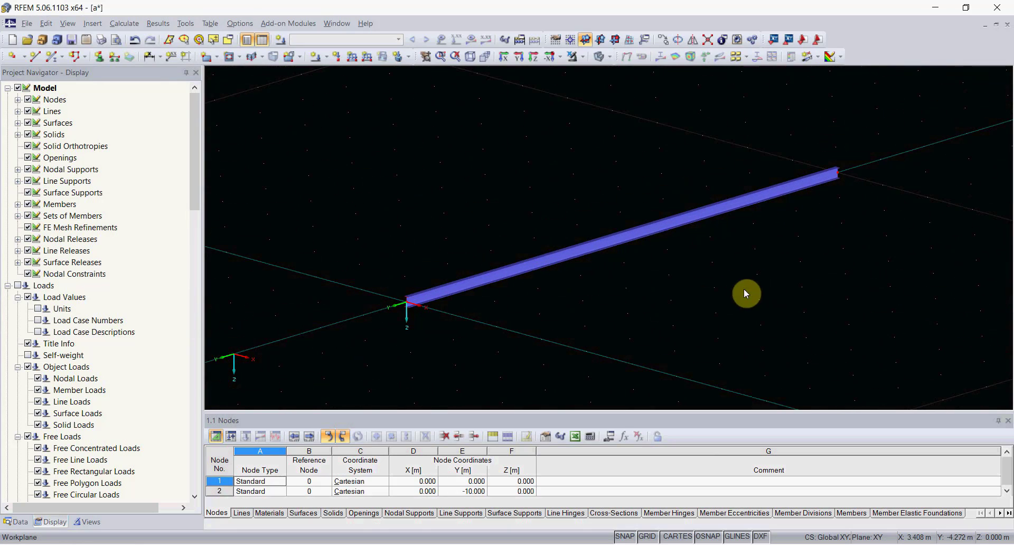
# - Define a new nodal support type fixed in X, Y and Z, with rotation restrained only about Y
pyautogui.click(99, 56)
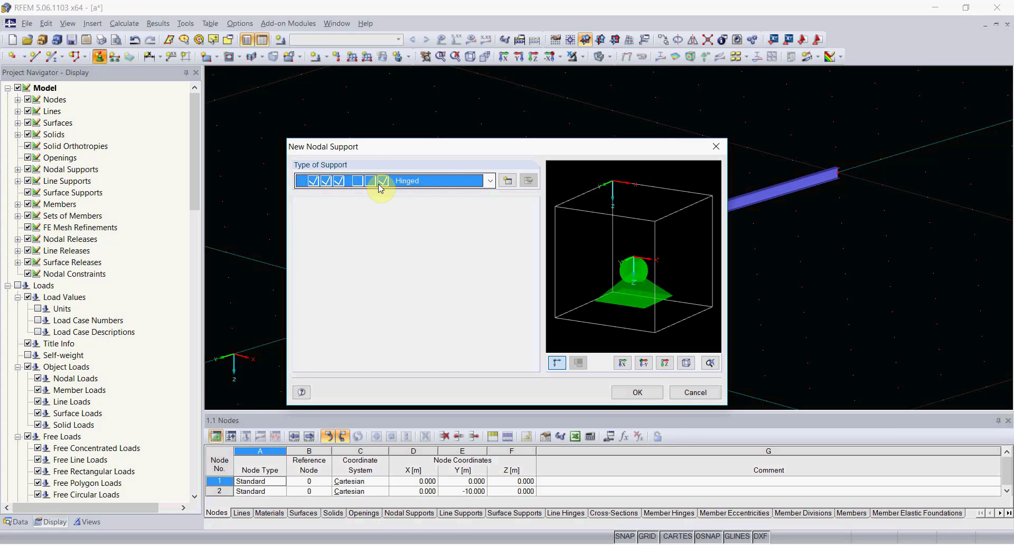
pyautogui.click(508, 180)
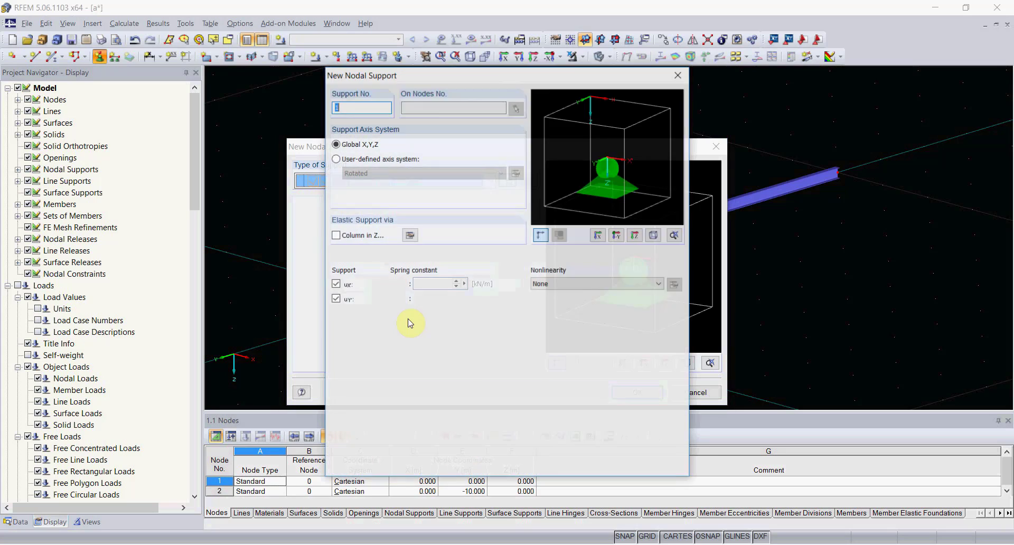
pyautogui.click(335, 376)
pyautogui.click(335, 361)
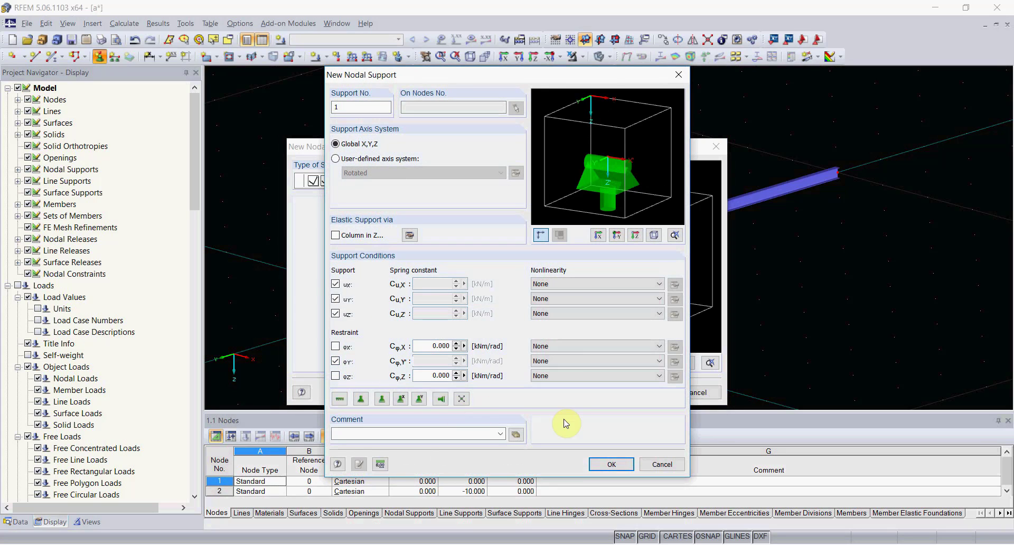
pyautogui.click(599, 463)
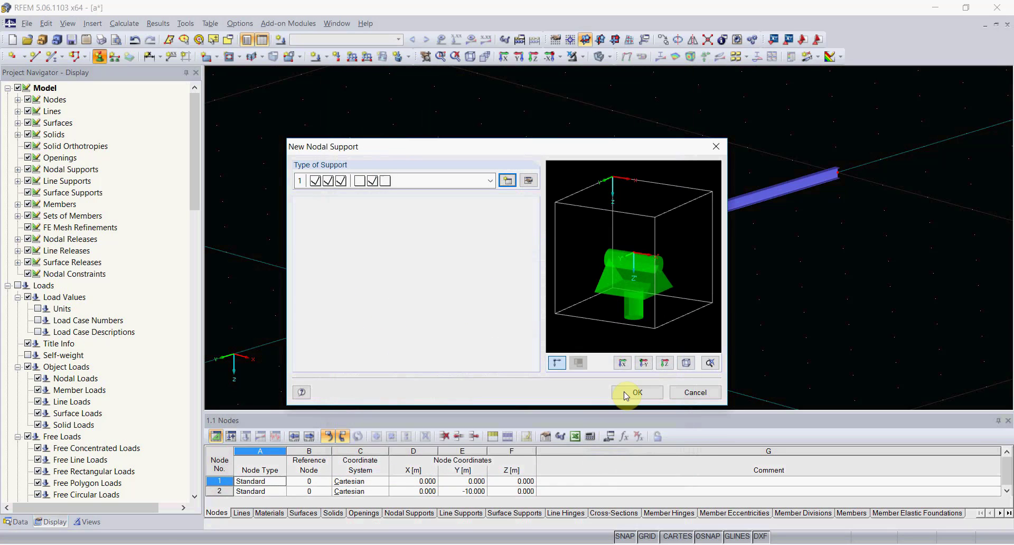
# - Assign the new nodal support to both end nodes of the member
pyautogui.click(640, 392)
pyautogui.click(411, 308)
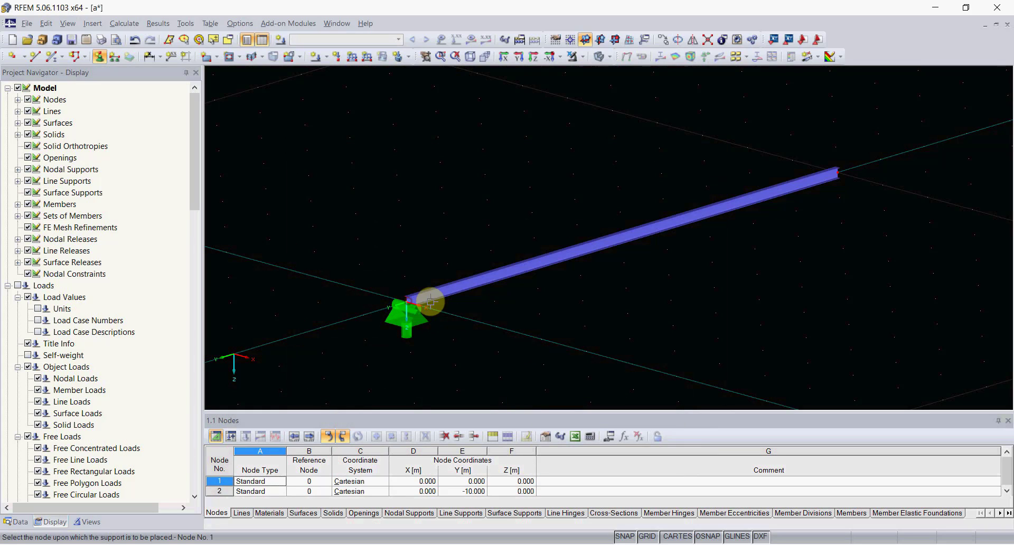
pyautogui.click(843, 178)
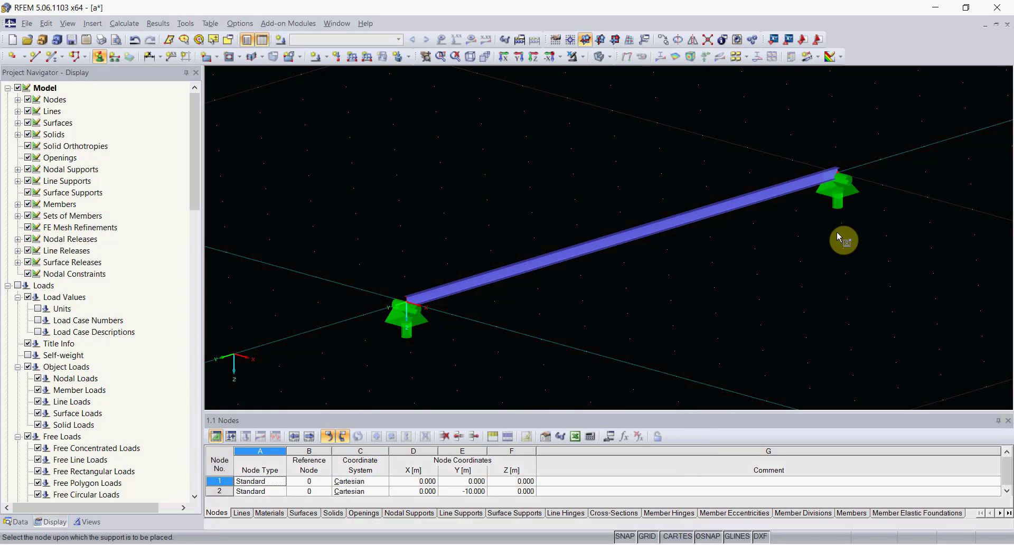
pyautogui.moveTo(798, 255); pyautogui.dragTo(766, 271, button='middle')
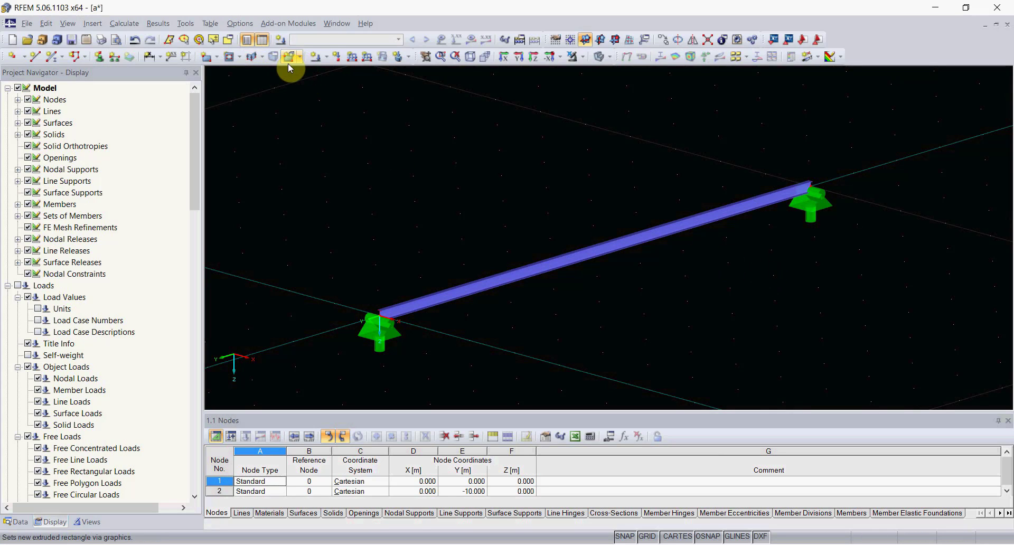
# - Create a permanent load case LC1 described as "Load" with self-weight deactivated
pyautogui.click(316, 57)
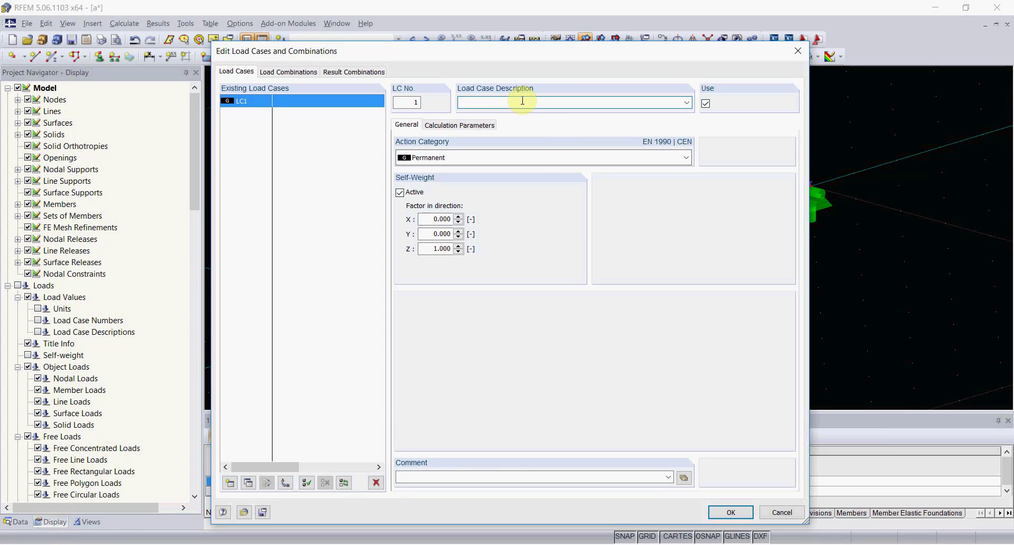
pyautogui.click(510, 102)
pyautogui.write('Load')
pyautogui.click(400, 192)
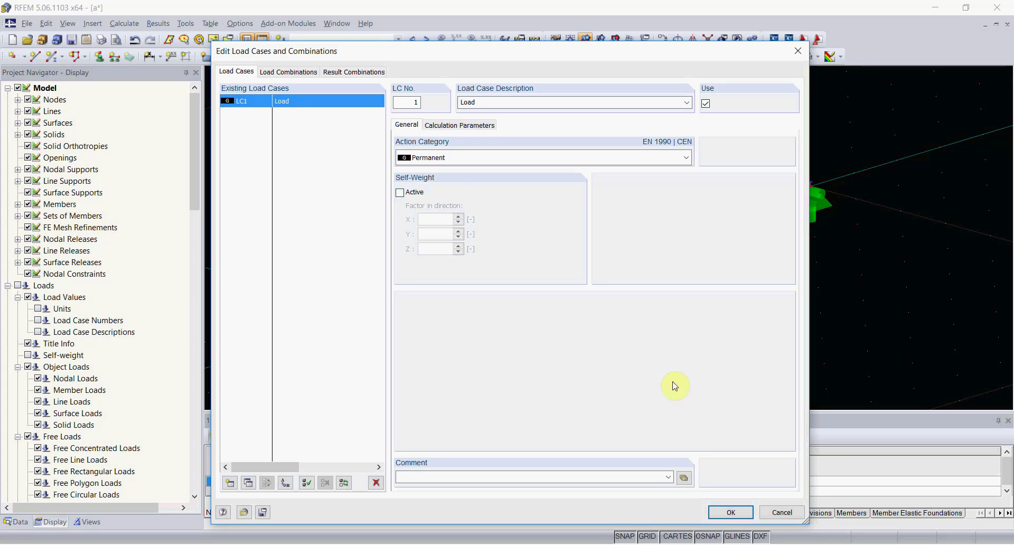
pyautogui.click(729, 513)
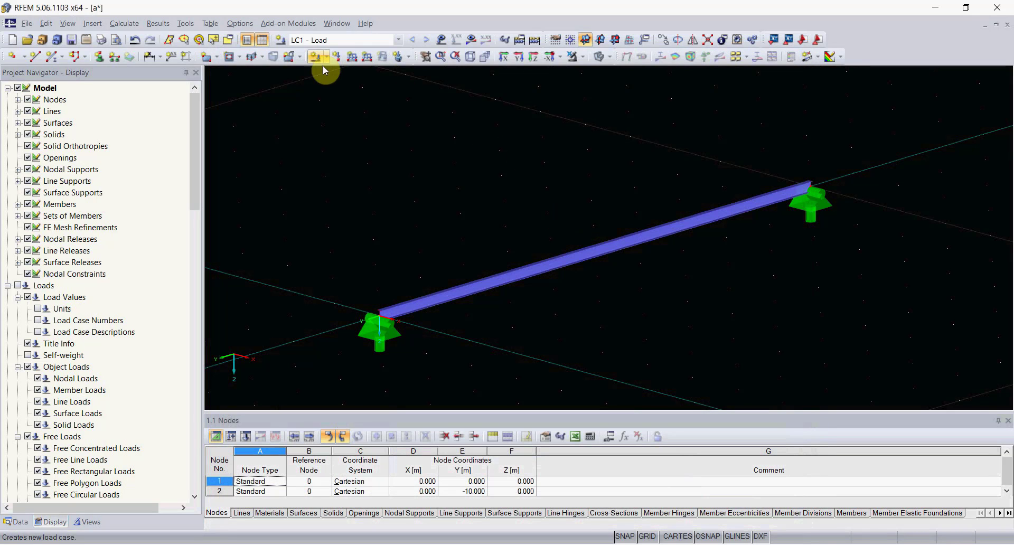
# - Apply a uniform member force of 1 kN/m in the global ZL direction to the beam
pyautogui.click(355, 62)
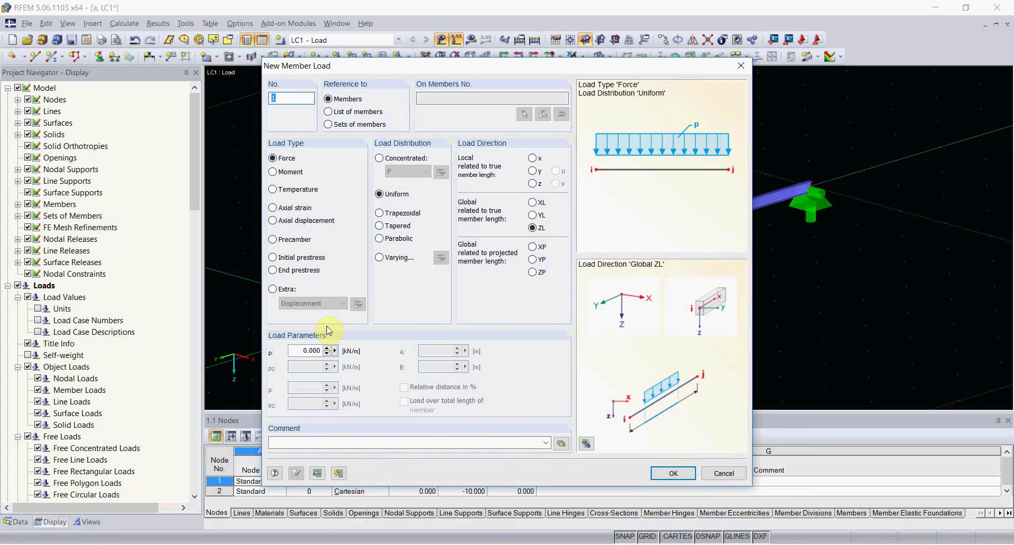
pyautogui.doubleClick(306, 350)
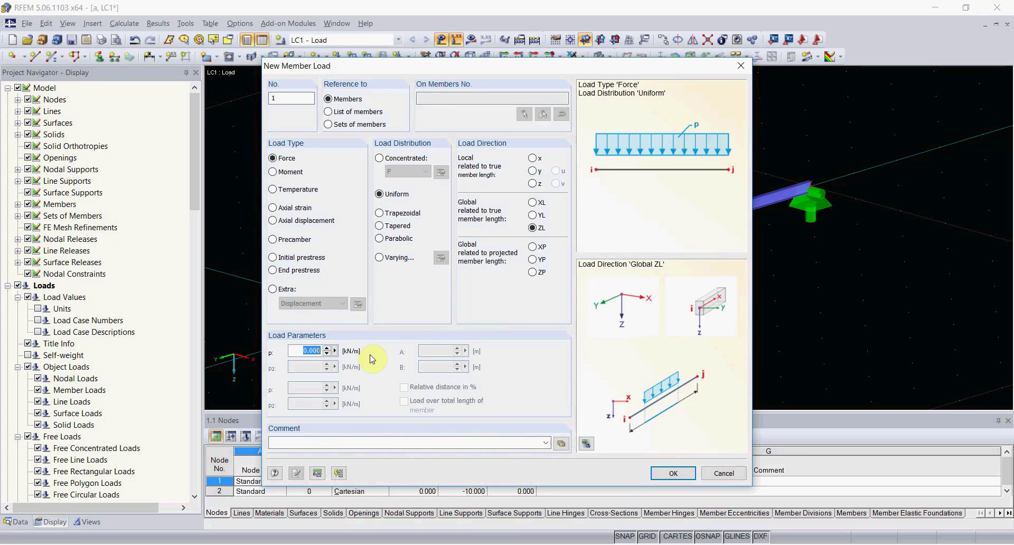
pyautogui.write('1')
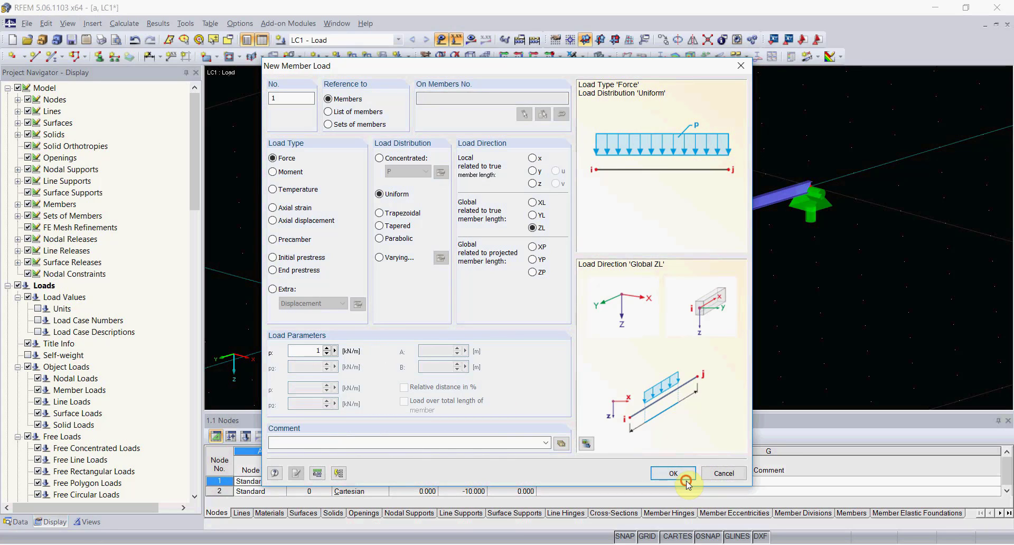
pyautogui.click(669, 472)
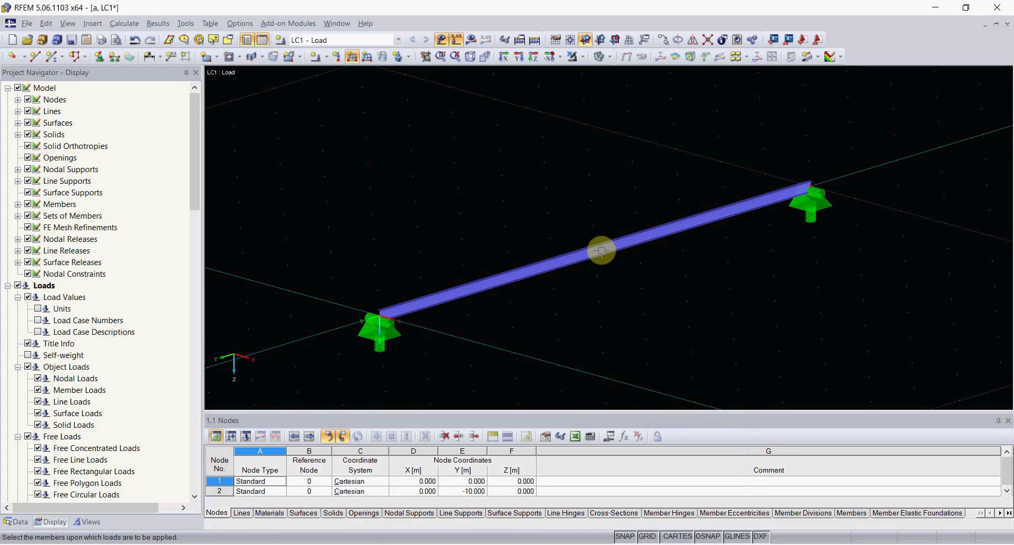
pyautogui.press('Escape')
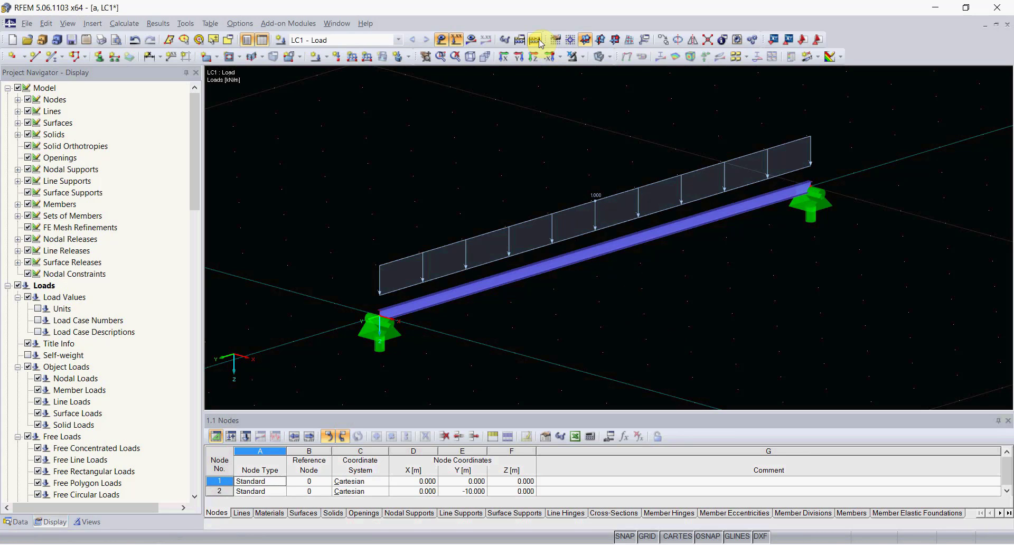
# - Calculate LC1 and display the member bending moment diagram My
pyautogui.click(473, 41)
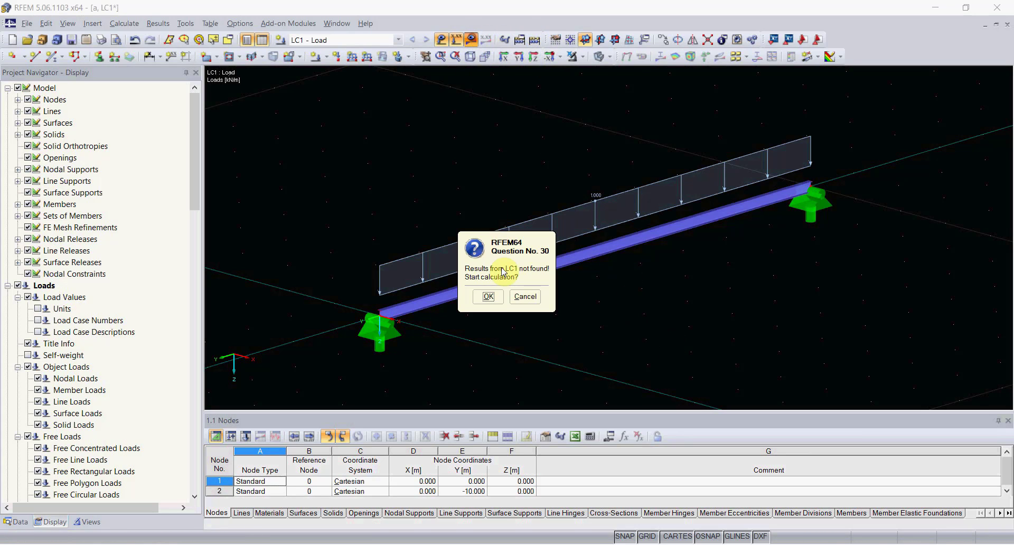
pyautogui.click(480, 295)
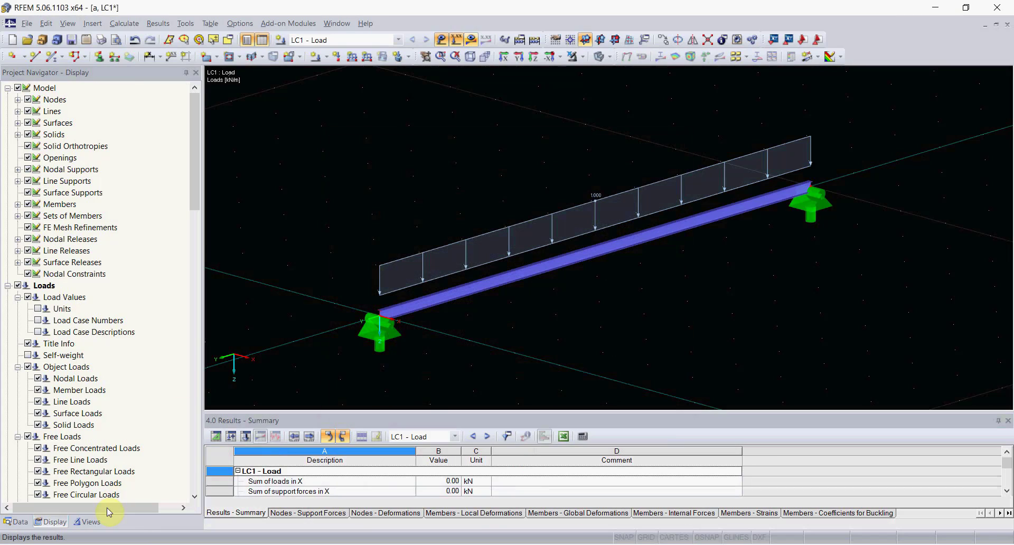
pyautogui.click(18, 181)
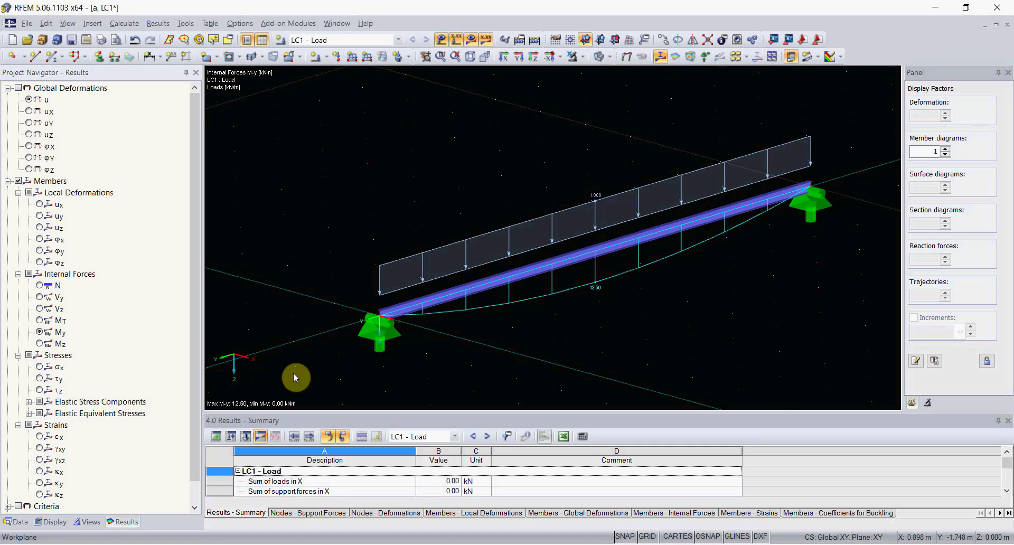
# - Open the RF-STEEL EC3 add-on module and select all members and load case LC1 for the ultimate limit state design
pyautogui.click(15, 522)
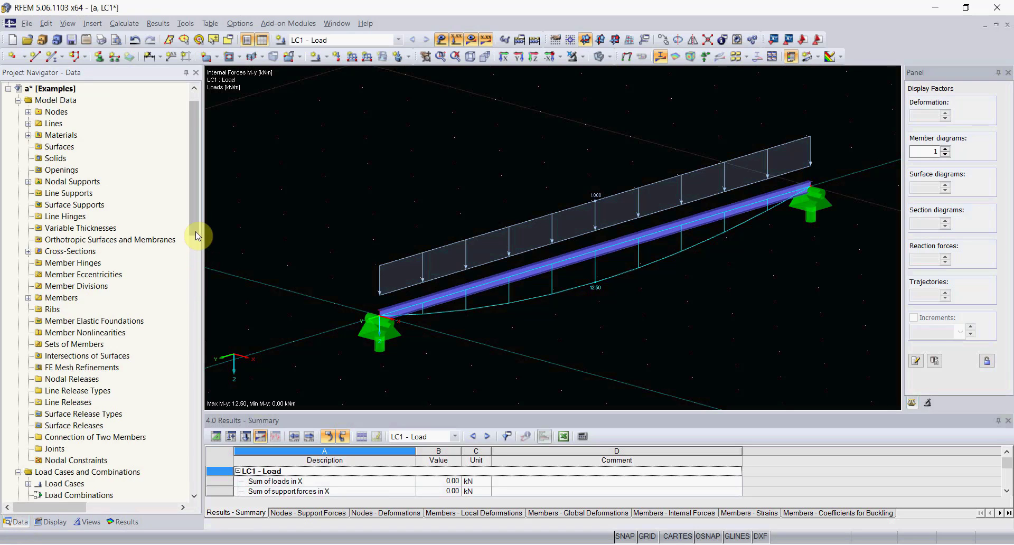
pyautogui.moveTo(197, 233); pyautogui.dragTo(198, 284)
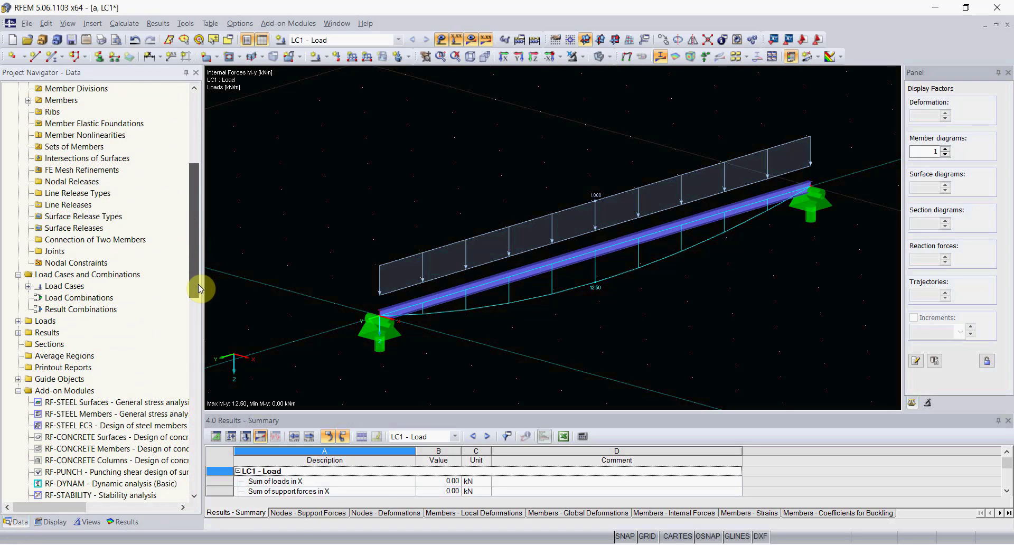
pyautogui.doubleClick(126, 428)
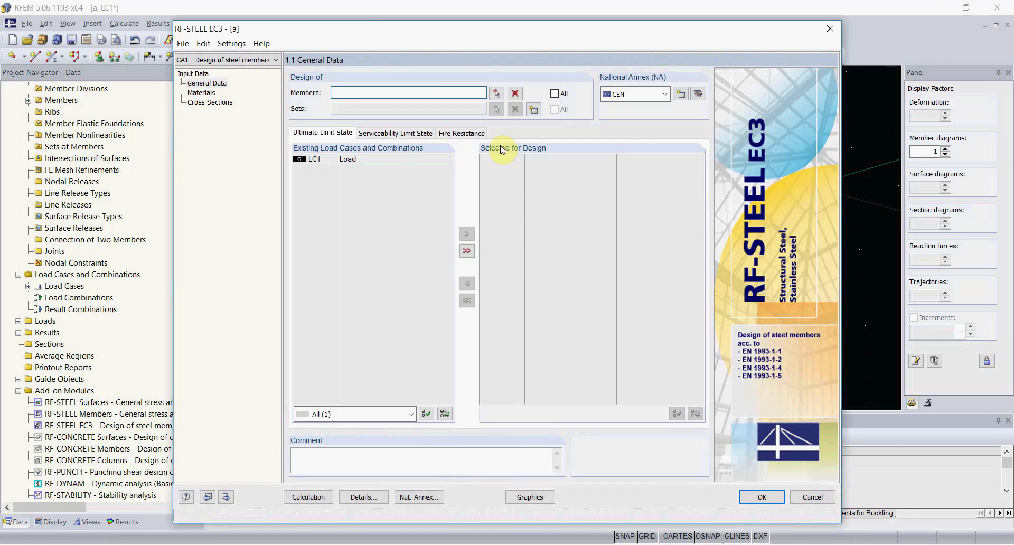
pyautogui.click(467, 251)
pyautogui.click(554, 93)
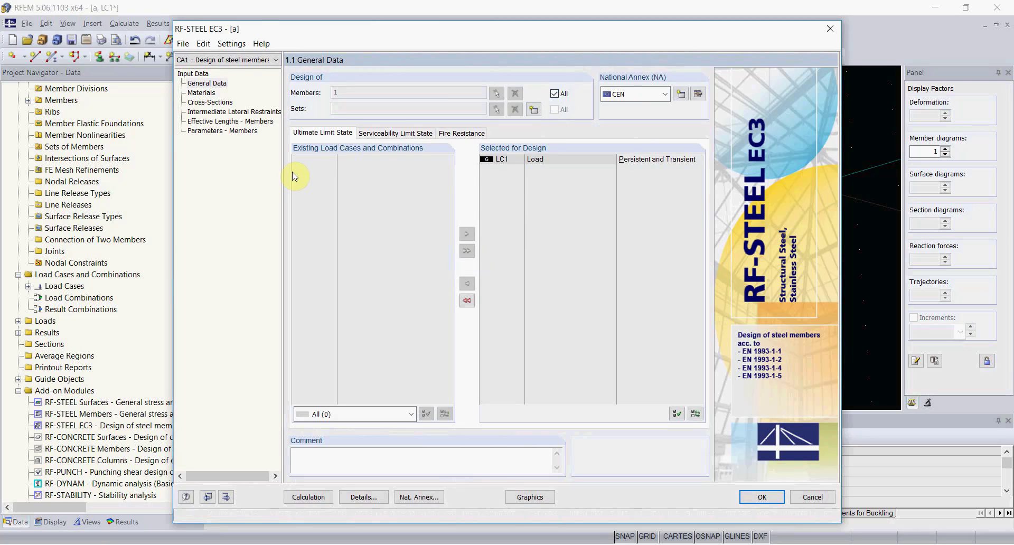
# - Review the member's effective lengths and run the steel design calculation
pyautogui.click(227, 121)
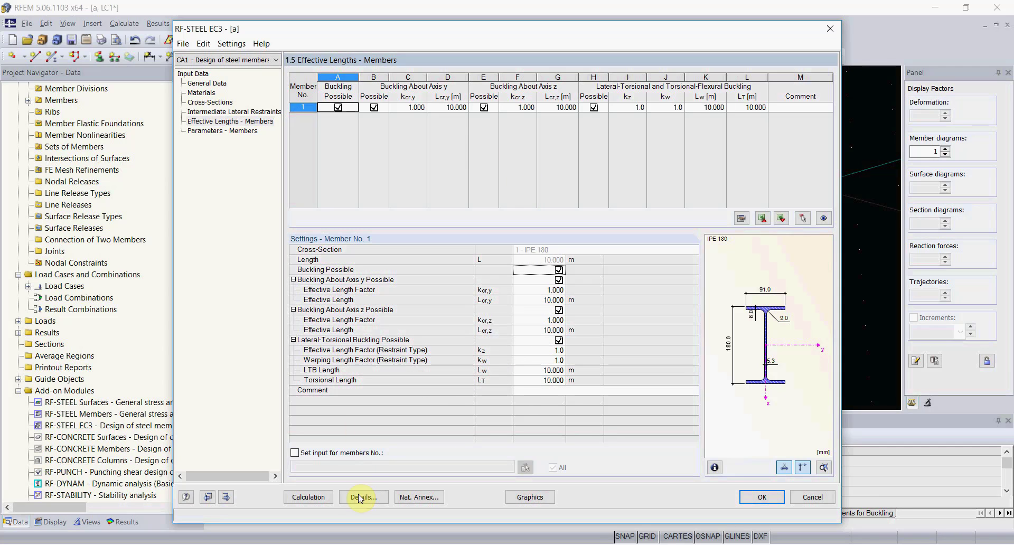
pyautogui.click(308, 497)
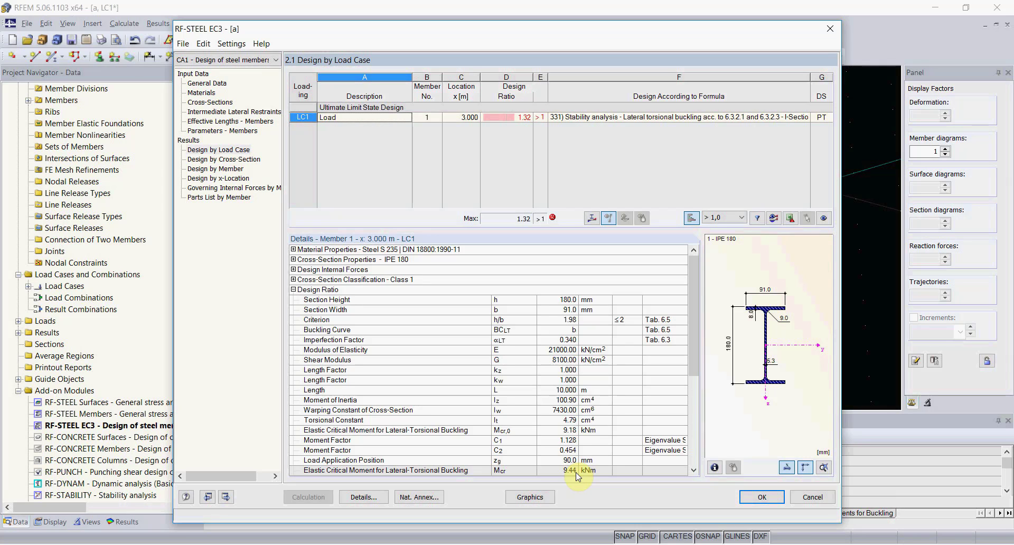
# - Set the stability load application of positive transverse loads to the shear center, recalculate the design and accept the module results
pyautogui.click(360, 497)
pyautogui.click(373, 76)
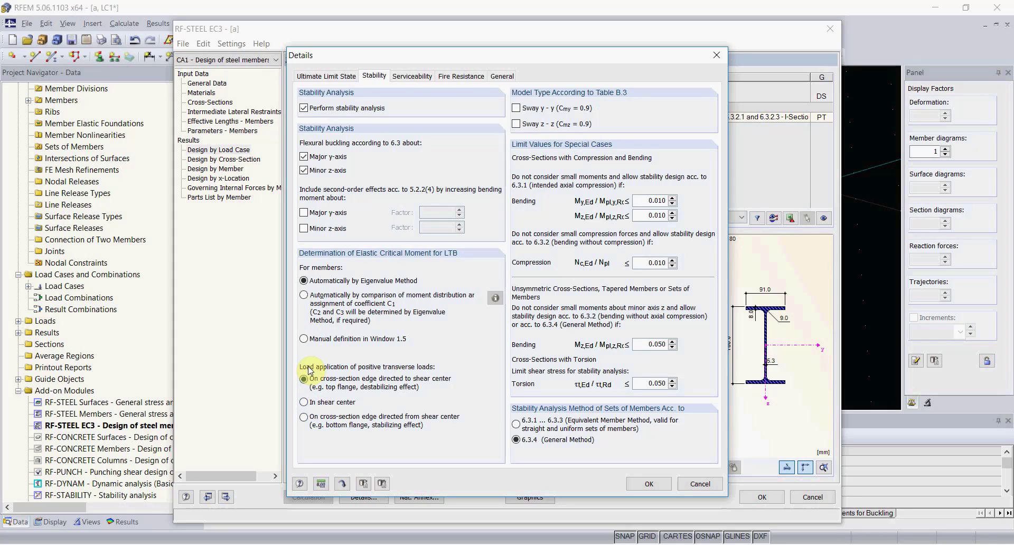
pyautogui.click(303, 403)
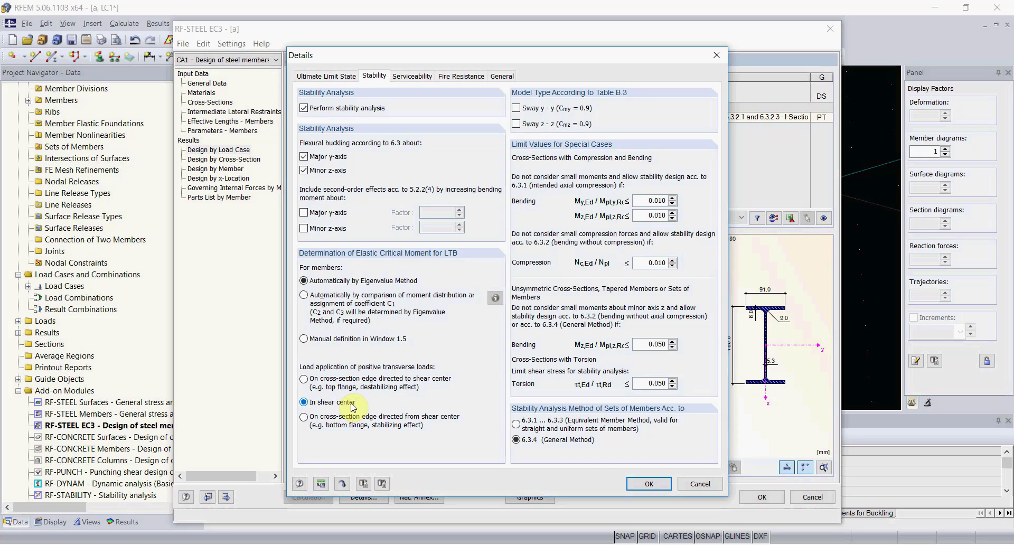
pyautogui.click(639, 484)
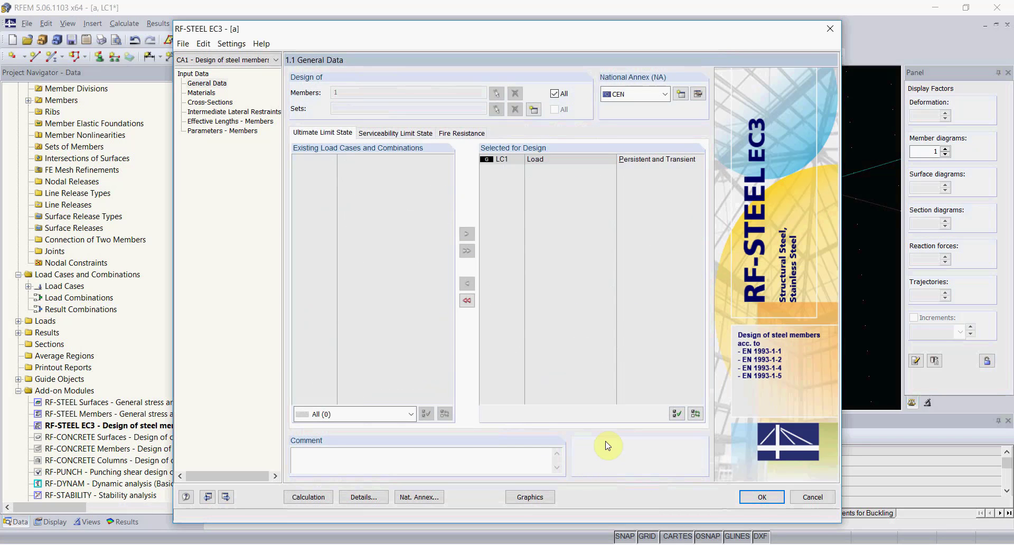
pyautogui.click(301, 497)
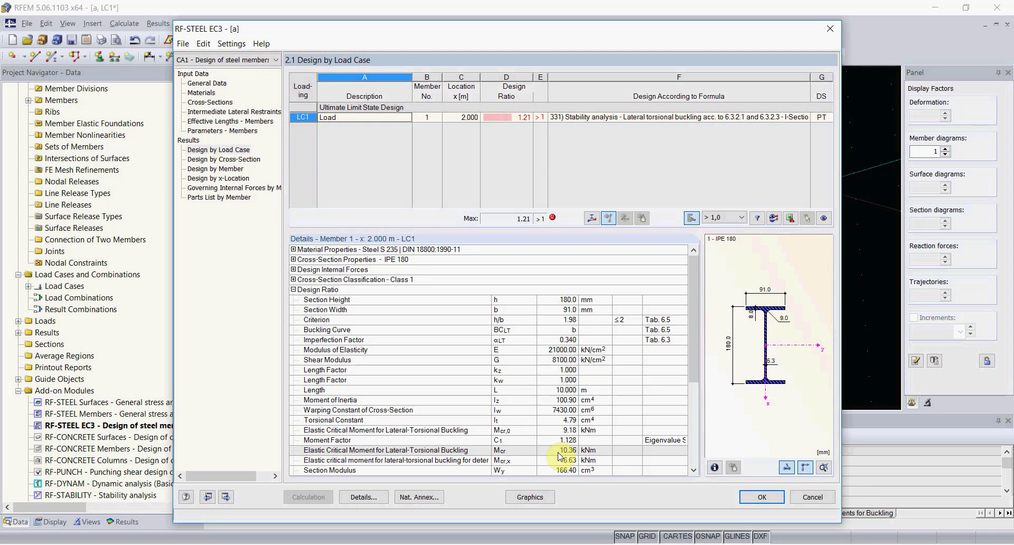
pyautogui.click(760, 496)
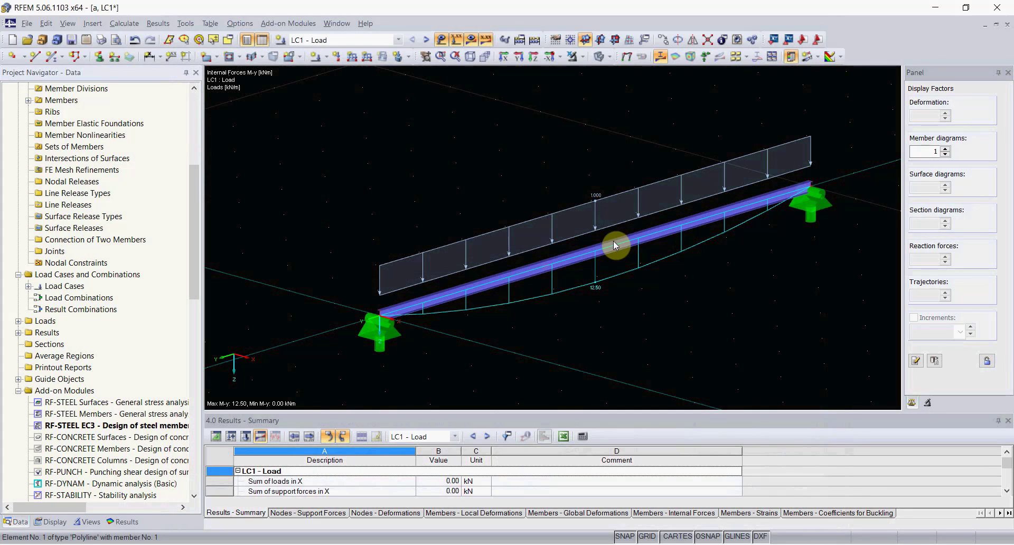
# - Generate surfaces from the beam member, discarding the existing results
pyautogui.keyDown('ctrl'); pyautogui.moveTo(703, 308); pyautogui.dragTo(676, 308, button='middle'); pyautogui.keyUp('ctrl')
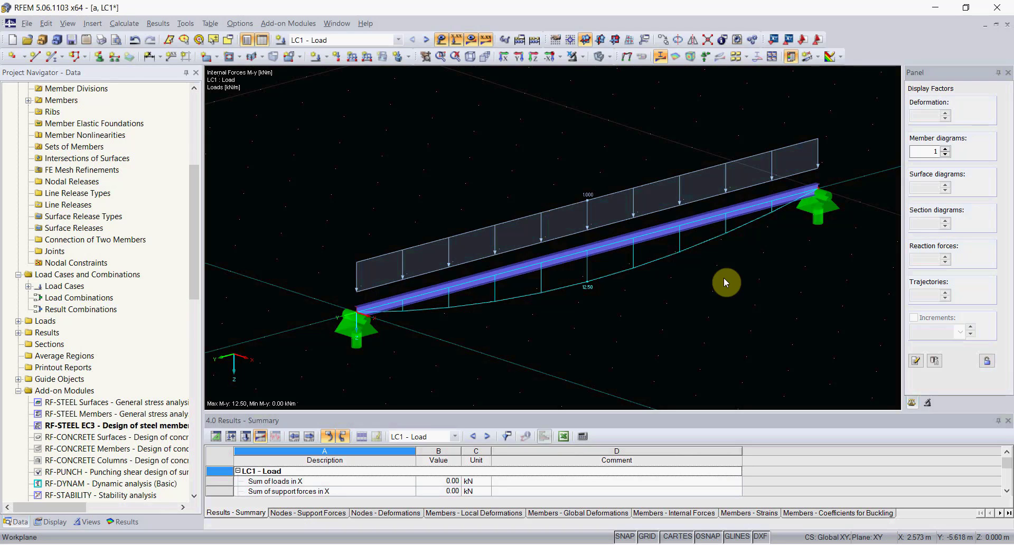
pyautogui.rightClick(607, 250)
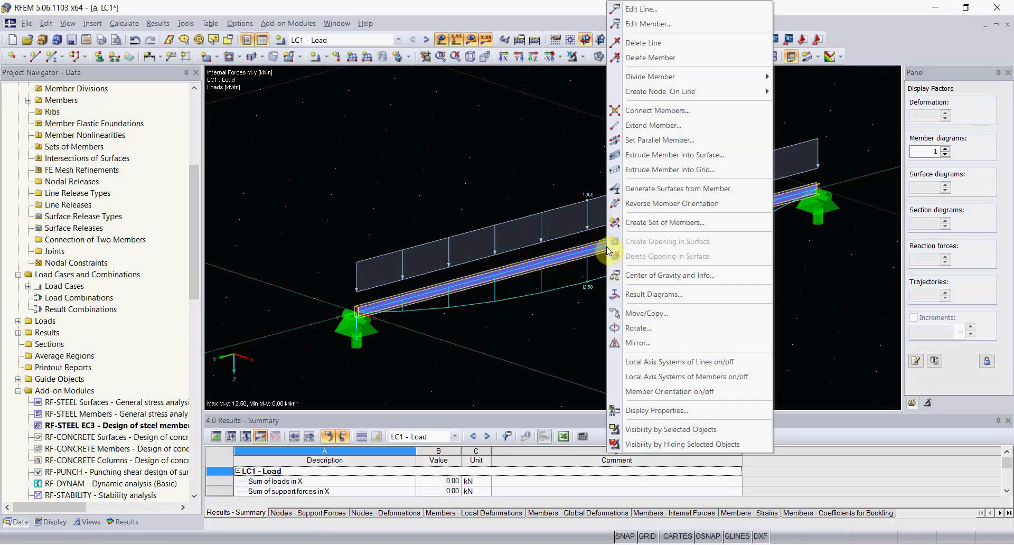
pyautogui.click(692, 193)
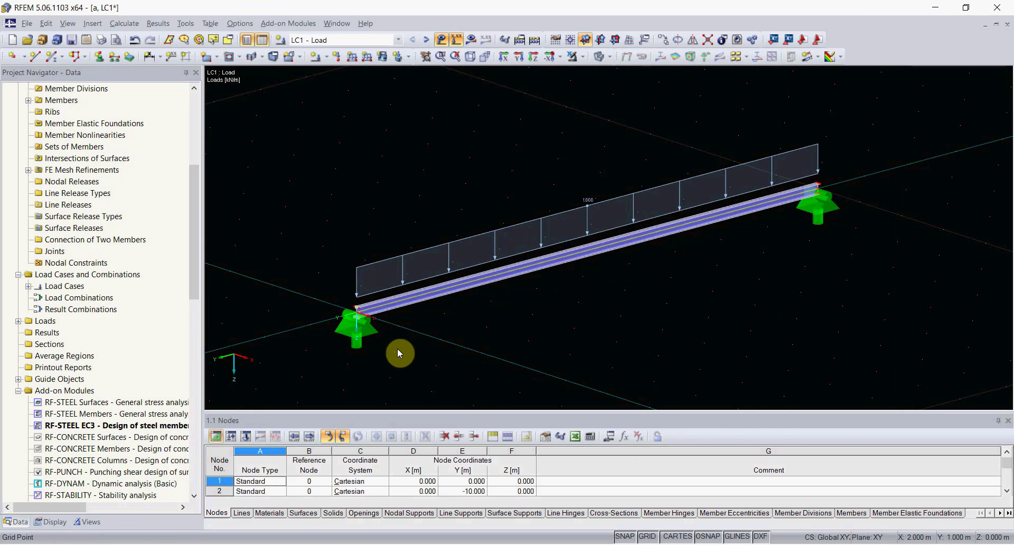
# - Inspect the web surface's properties and its integrated lines, leaving the surface unchanged
pyautogui.scroll(4, 382, 327)
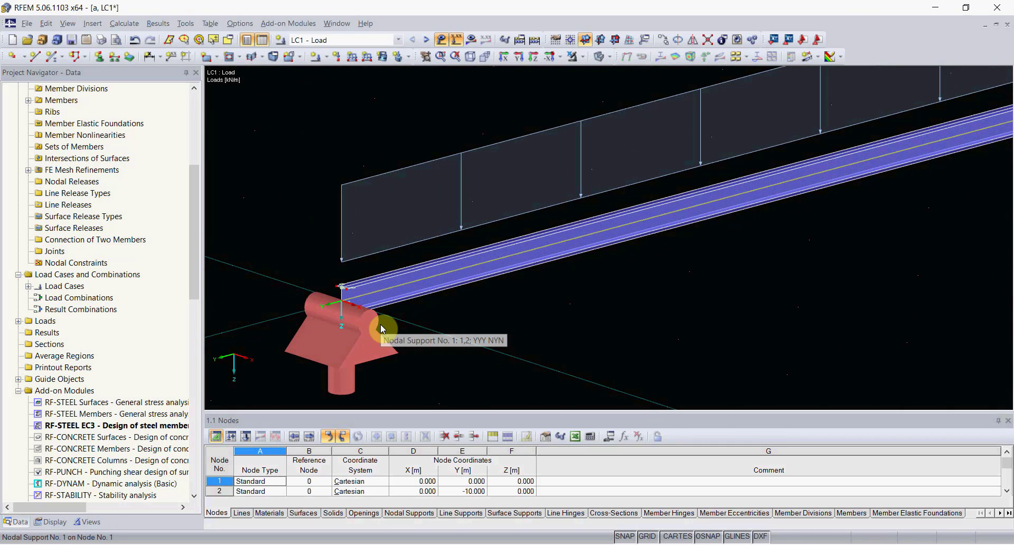
pyautogui.scroll(5, 380, 324)
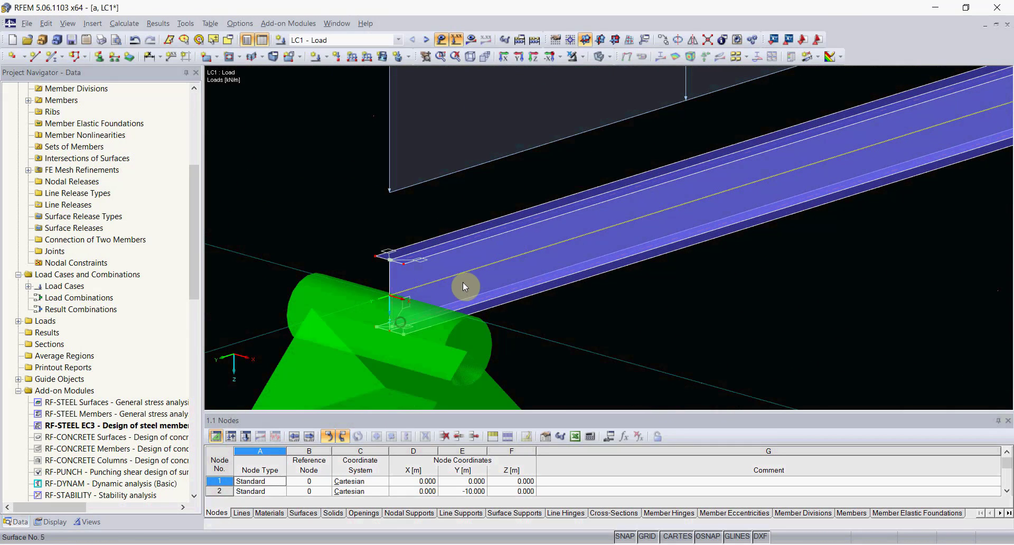
pyautogui.doubleClick(476, 261)
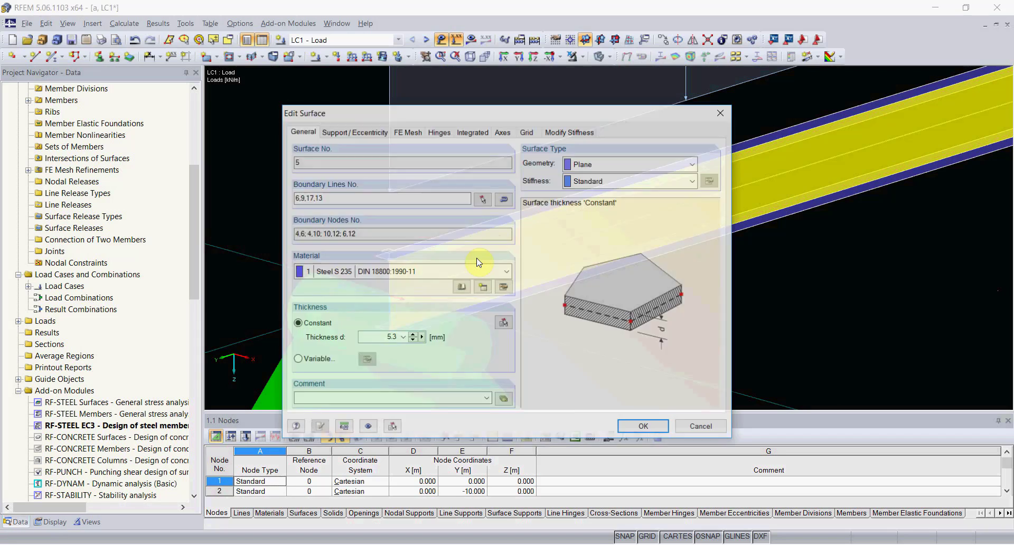
pyautogui.click(472, 132)
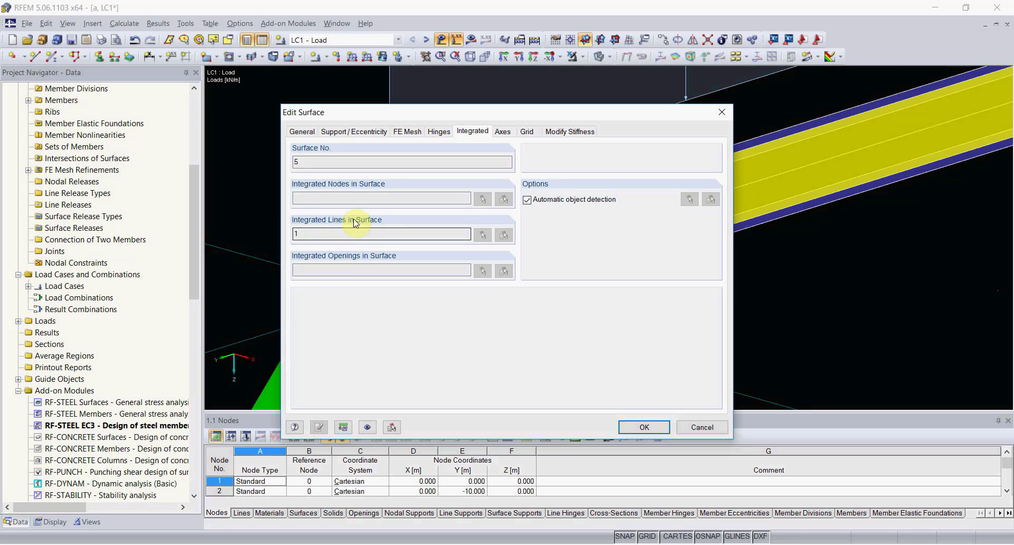
pyautogui.click(721, 112)
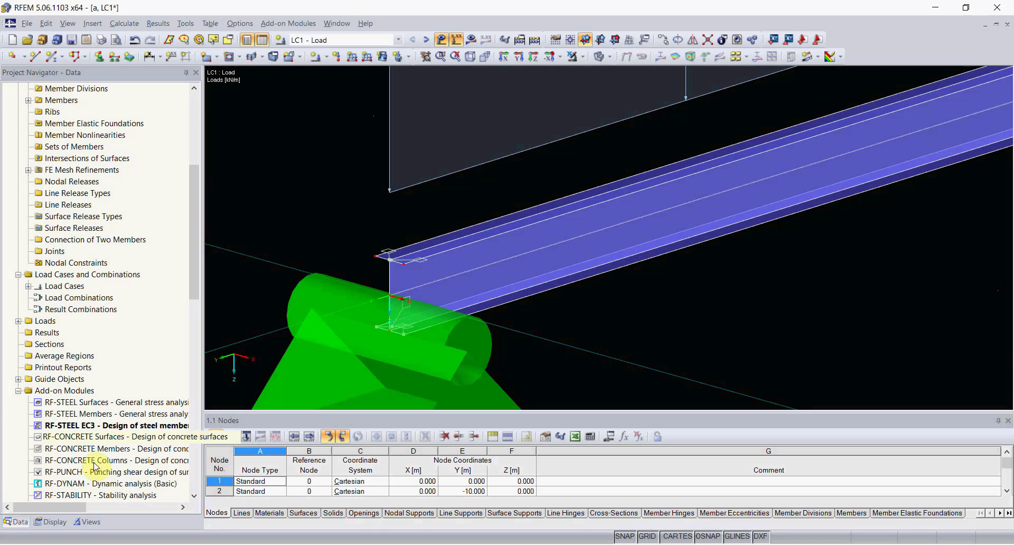
# - Hide the nodal supports and delete the FE mesh refinements at the beam's end on the flanges and web
pyautogui.click(51, 522)
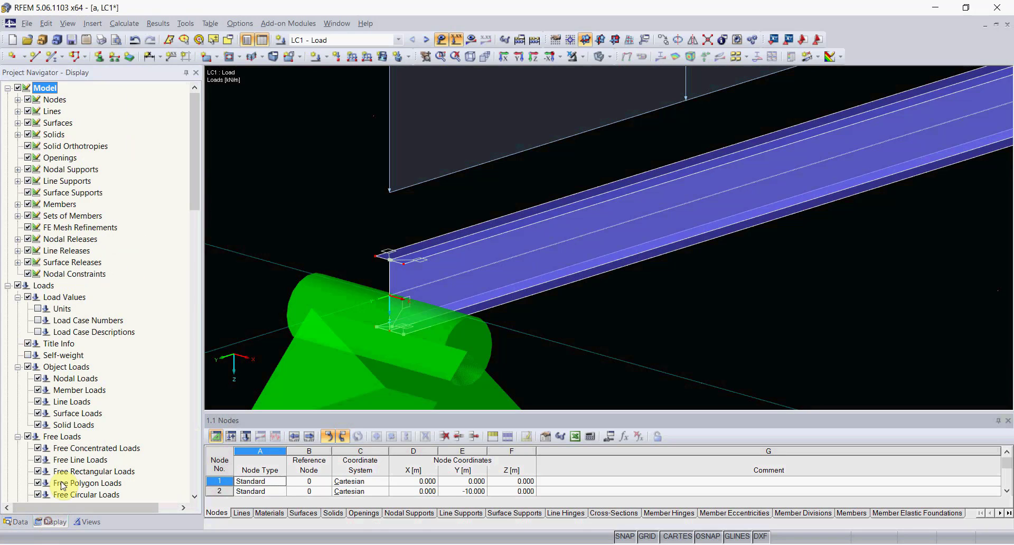
pyautogui.click(28, 170)
pyautogui.scroll(5, 397, 353)
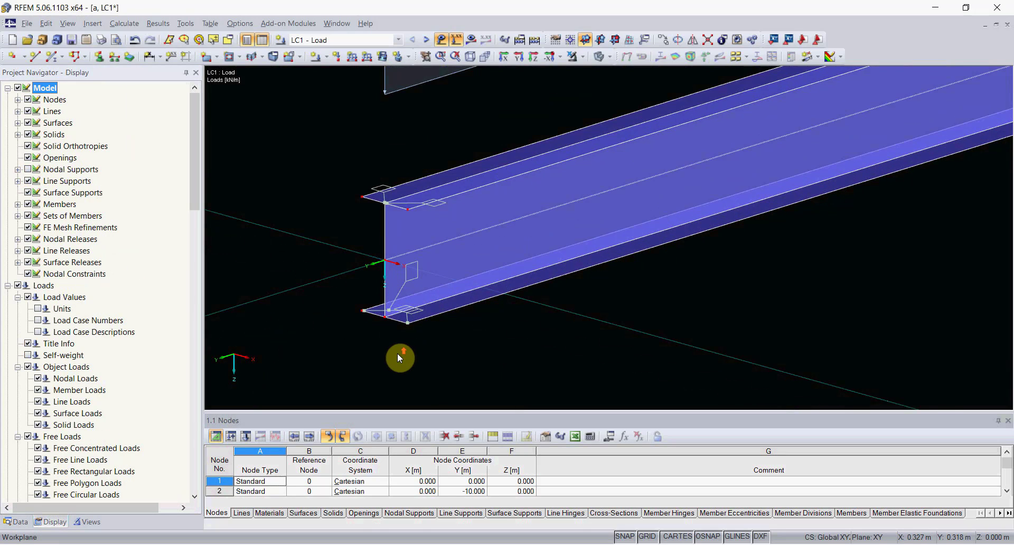
pyautogui.click(380, 164)
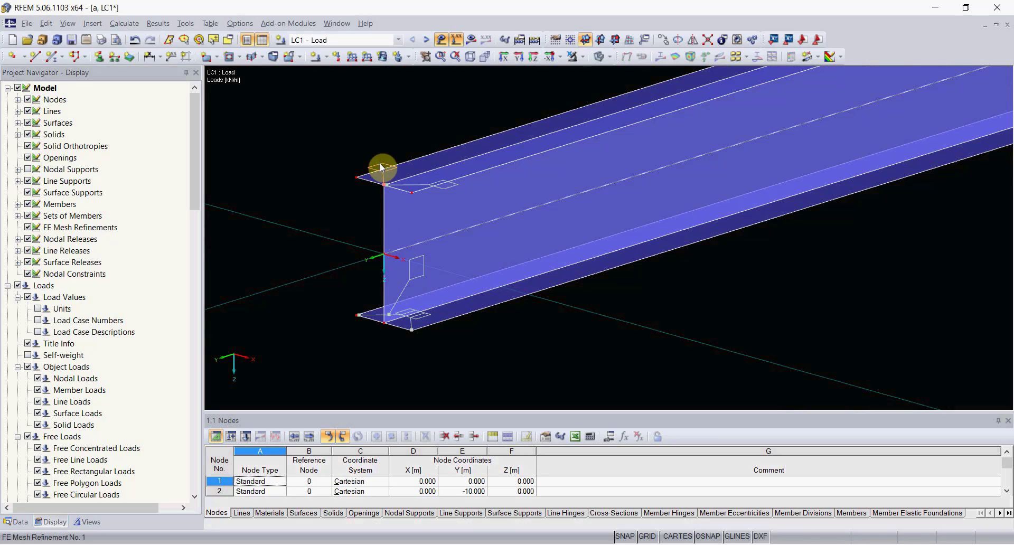
pyautogui.click(423, 288)
pyautogui.click(417, 320)
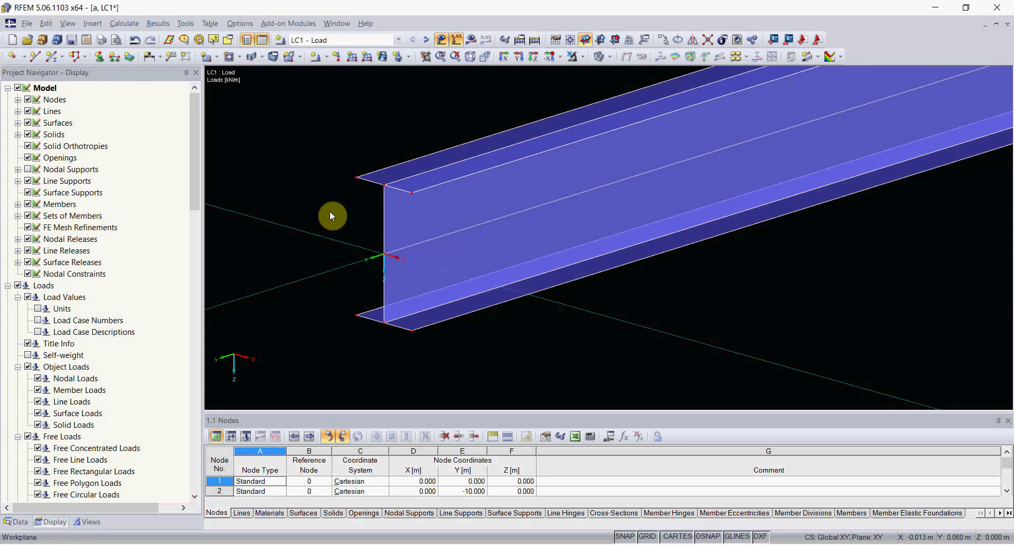
# - Set the target length of finite elements to 0.02 m in the FE mesh settings and display the nodal supports again
pyautogui.click(116, 22)
pyautogui.click(147, 168)
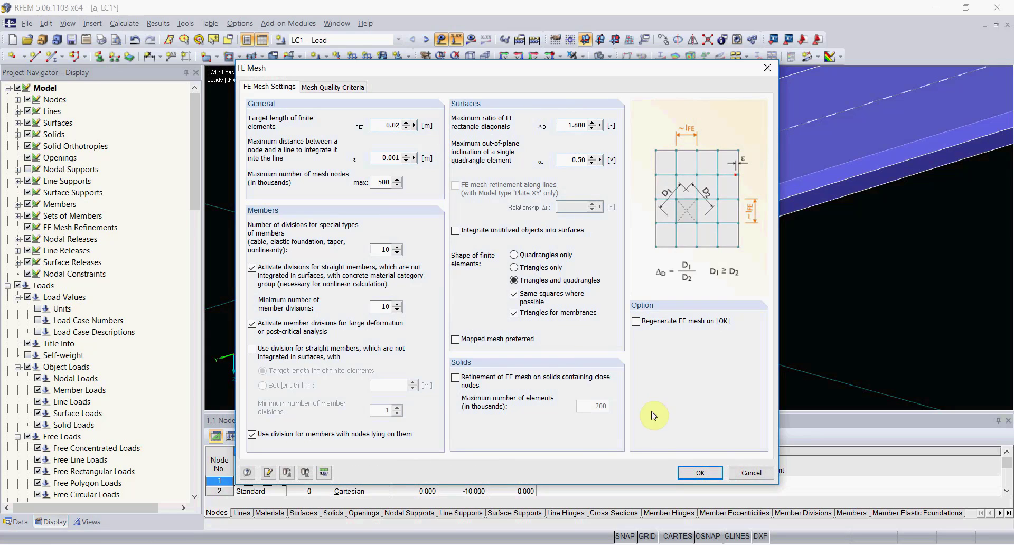
pyautogui.click(695, 473)
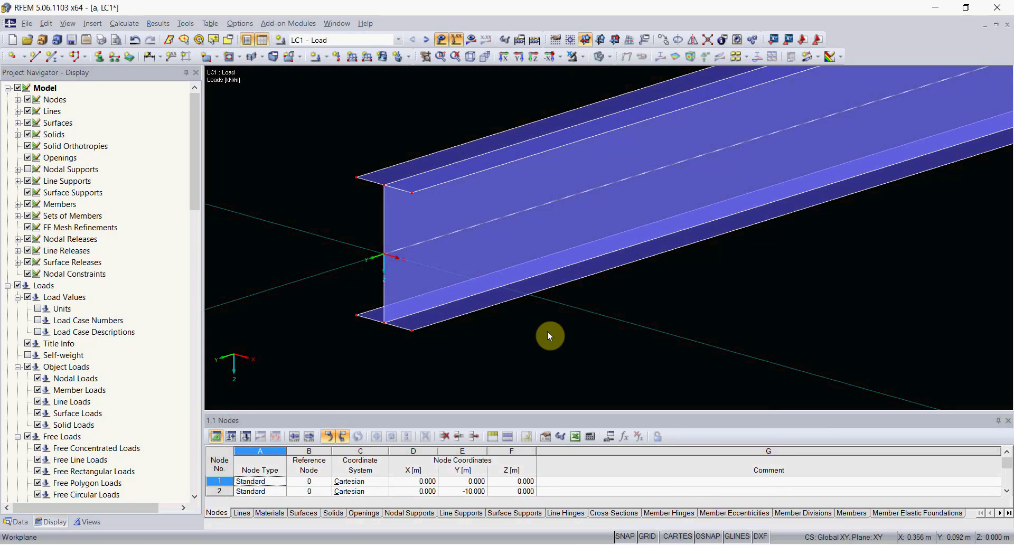
pyautogui.click(28, 170)
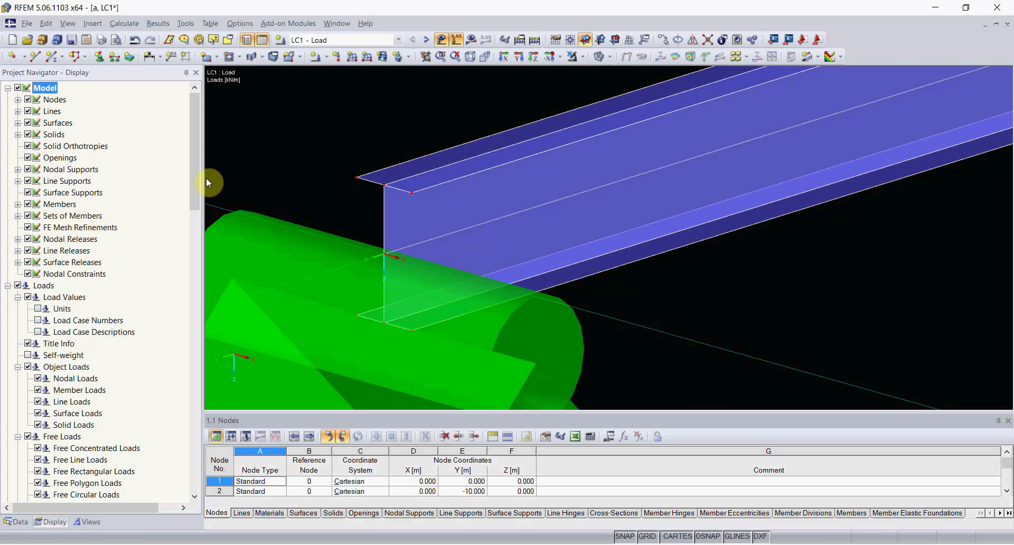
# - Delete the existing uniform load above the beam from load case LC1
pyautogui.scroll(-5, 772, 201)
pyautogui.moveTo(792, 206); pyautogui.dragTo(370, 379, button='middle')
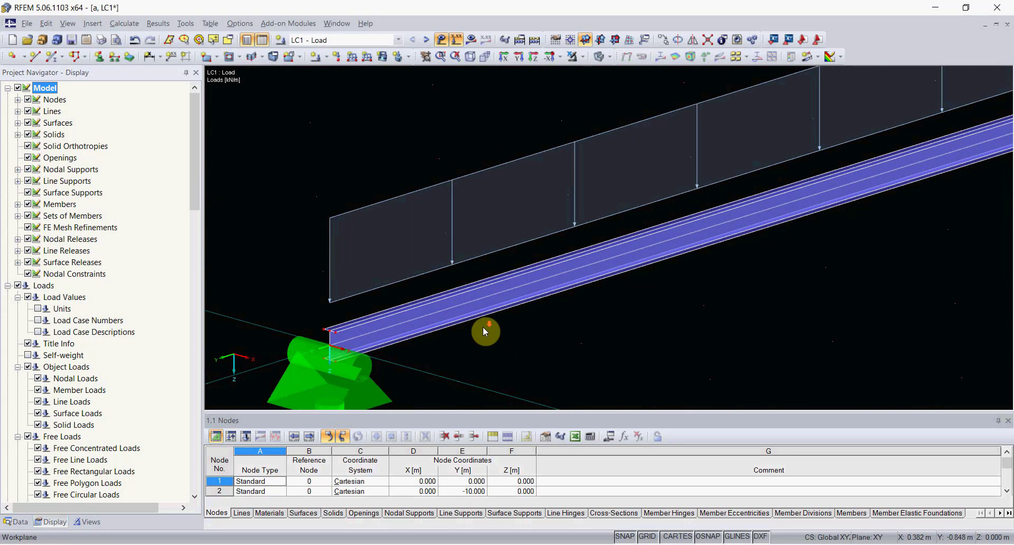
pyautogui.scroll(-2, 483, 326)
pyautogui.moveTo(839, 258); pyautogui.dragTo(599, 266, button='middle')
pyautogui.scroll(-1, 600, 266)
pyautogui.click(569, 173)
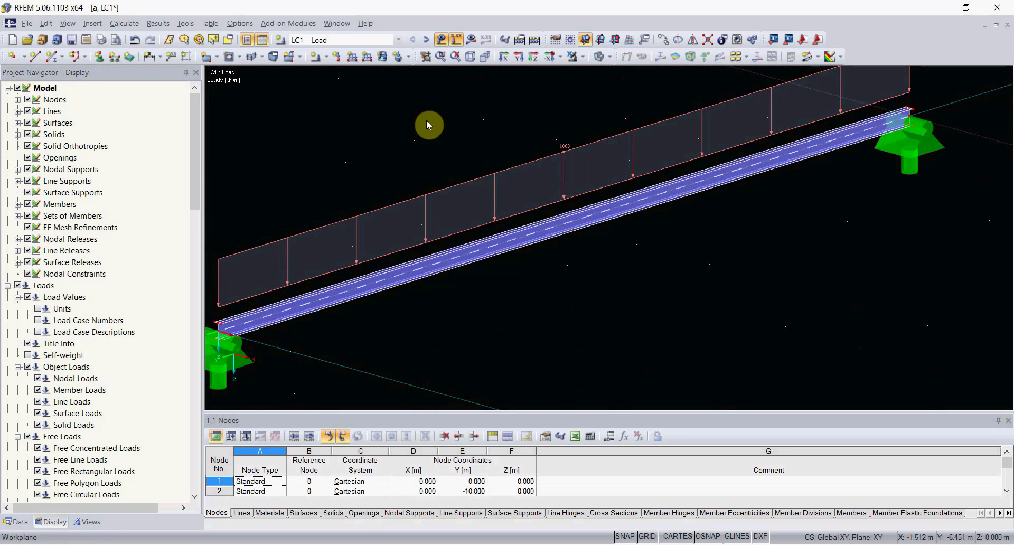
pyautogui.click(381, 98)
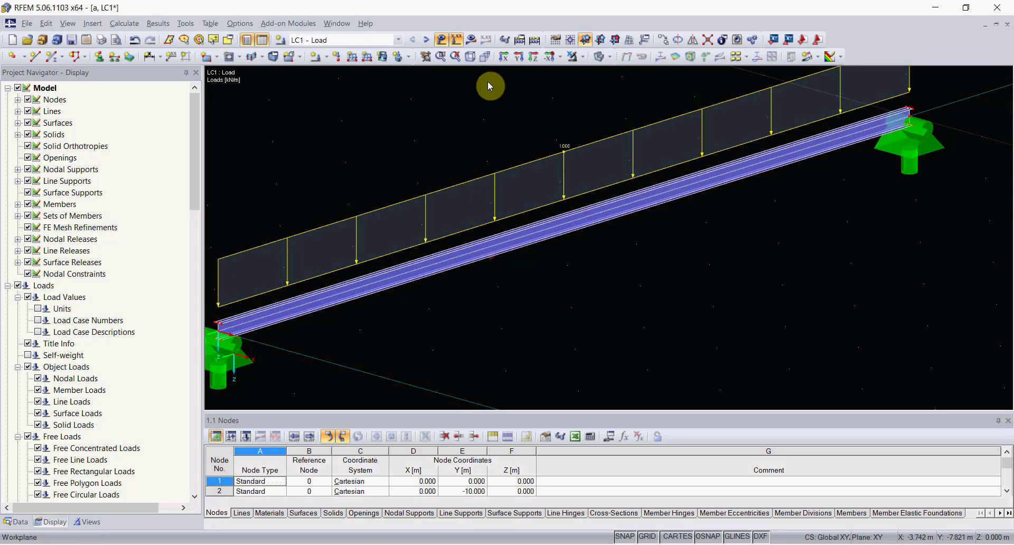
pyautogui.hotkey('ctrl', 'z')
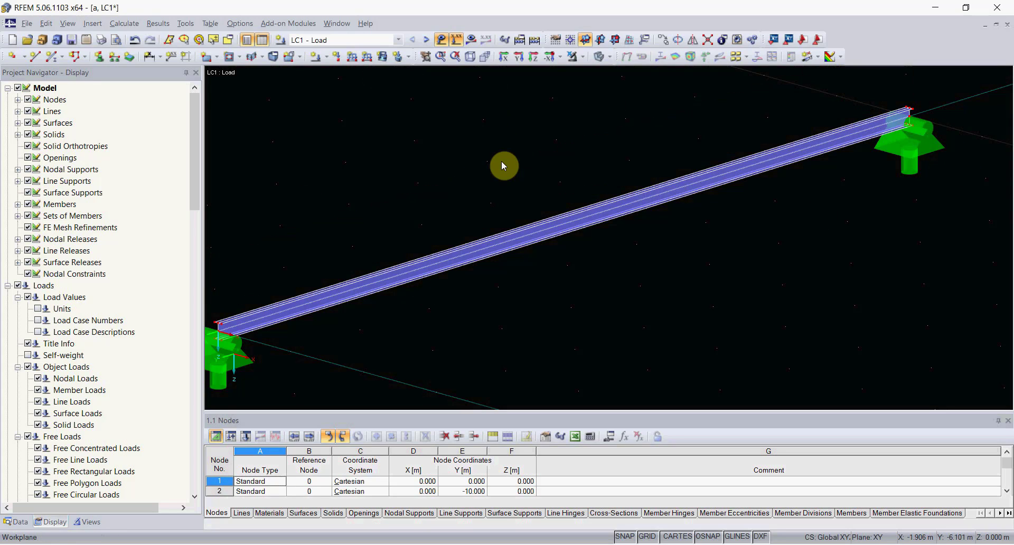
# - Apply a uniform line load of 1 kN/m in the global ZL direction to the line along the middle of the web
pyautogui.click(367, 56)
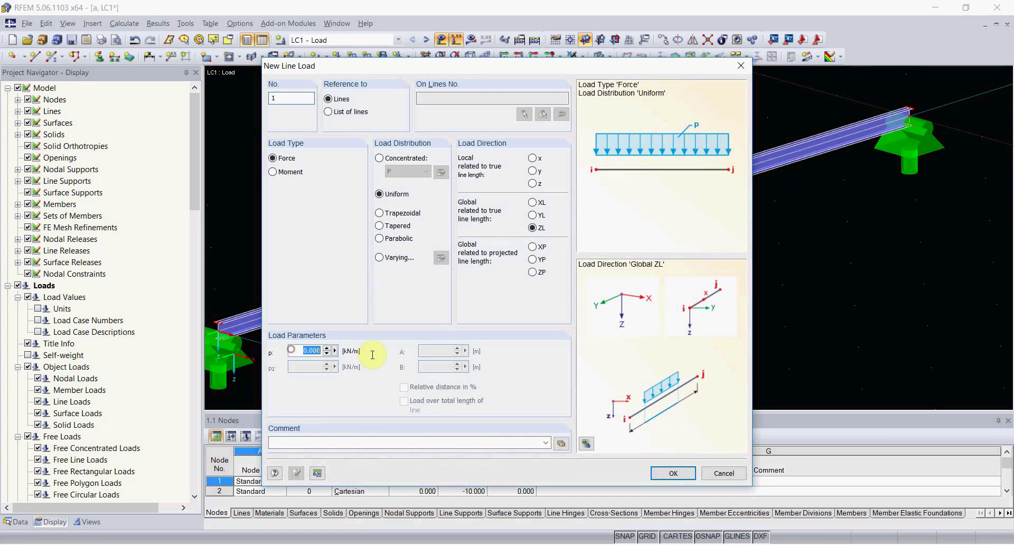
pyautogui.click(667, 475)
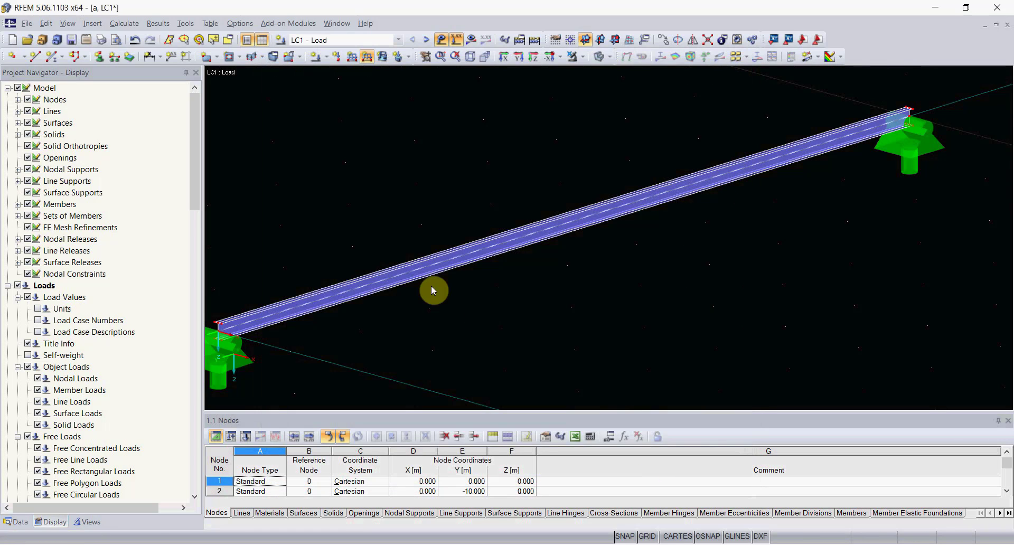
pyautogui.scroll(5, 415, 275)
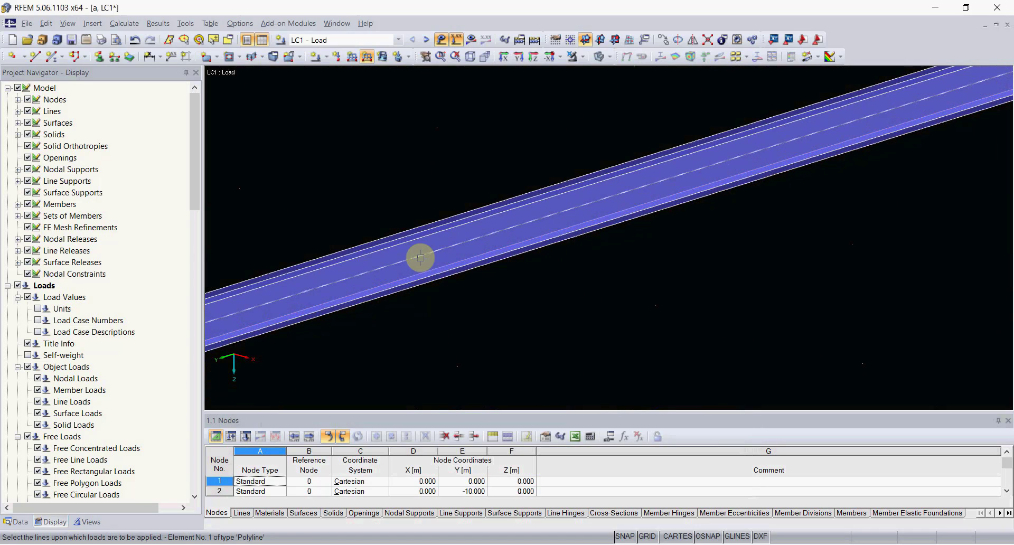
pyautogui.click(414, 257)
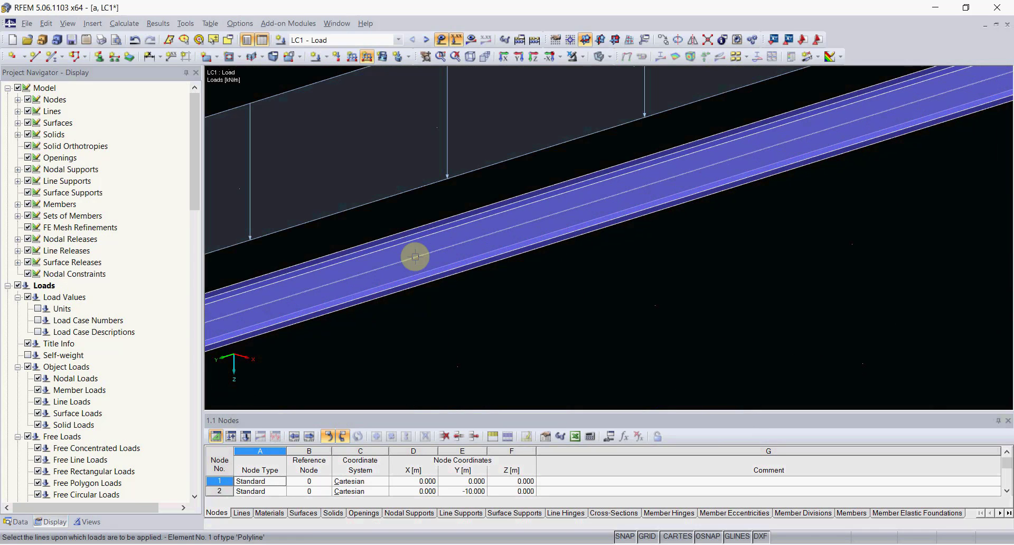
pyautogui.scroll(-5, 675, 282)
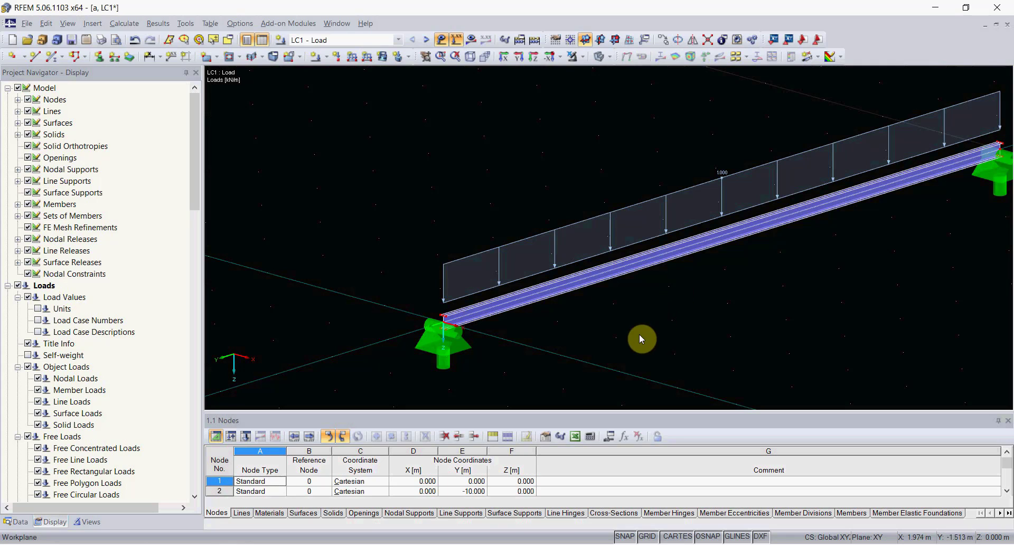
# - Add rigid members at the beam's Y = 0 end, from the support node up the web and out to both top flange tips
pyautogui.moveTo(635, 338); pyautogui.dragTo(553, 292, button='middle')
pyautogui.scroll(1, 338, 299)
pyautogui.scroll(6, 376, 275)
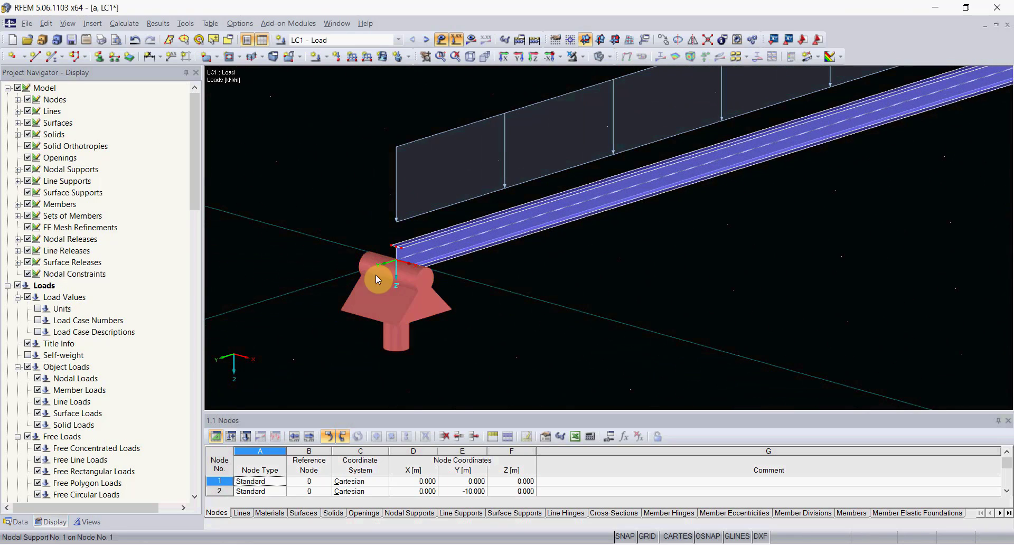
pyautogui.scroll(1, 393, 279)
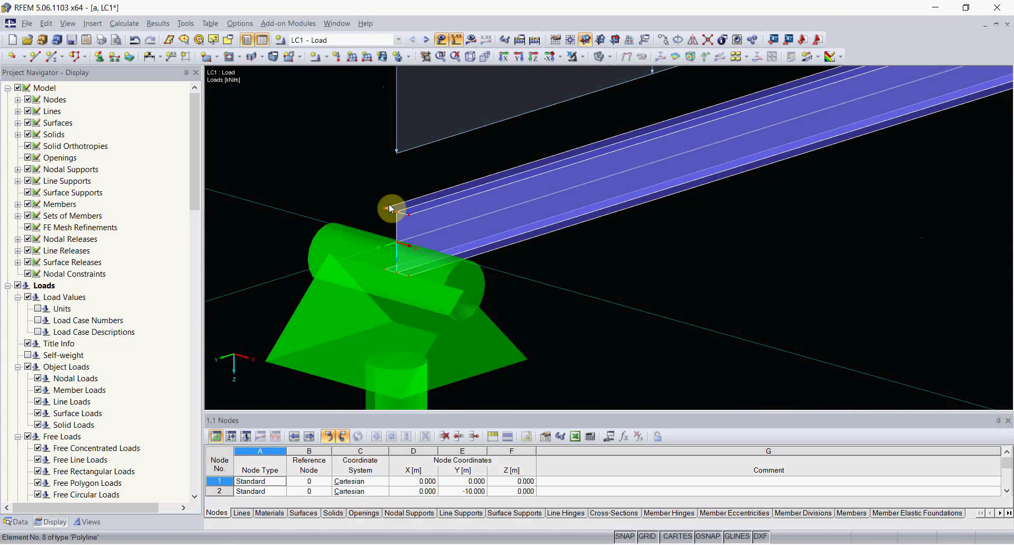
pyautogui.scroll(3, 395, 249)
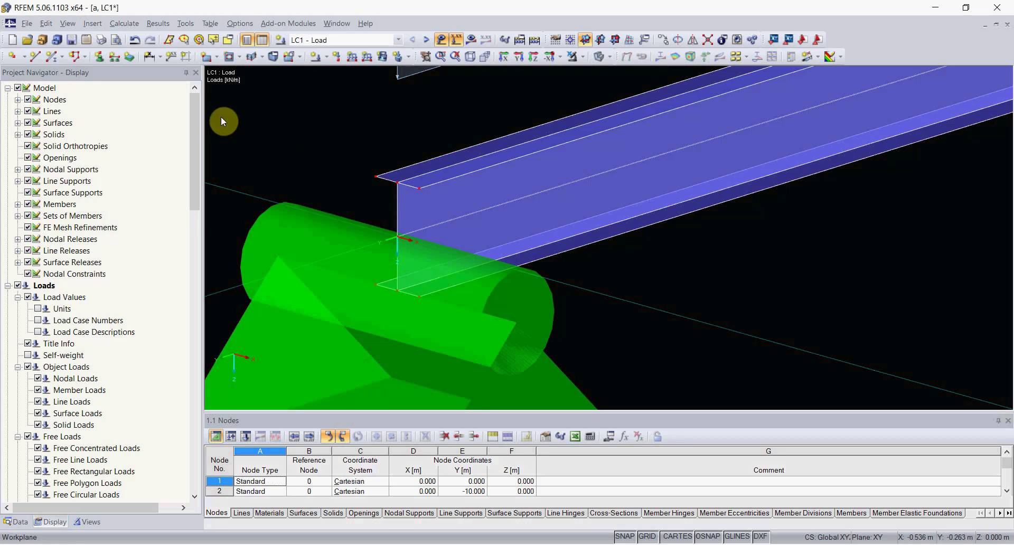
pyautogui.click(51, 56)
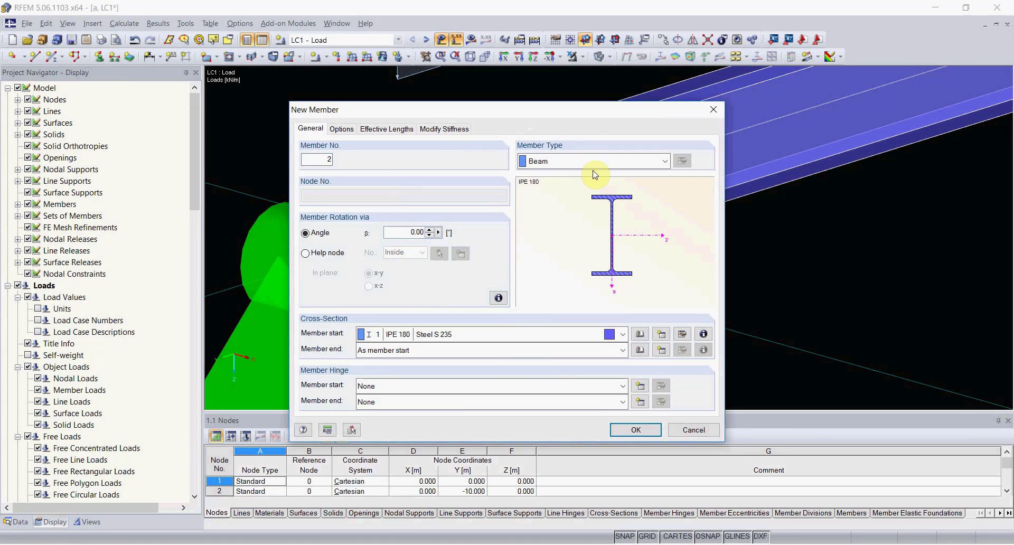
pyautogui.click(584, 162)
pyautogui.click(572, 191)
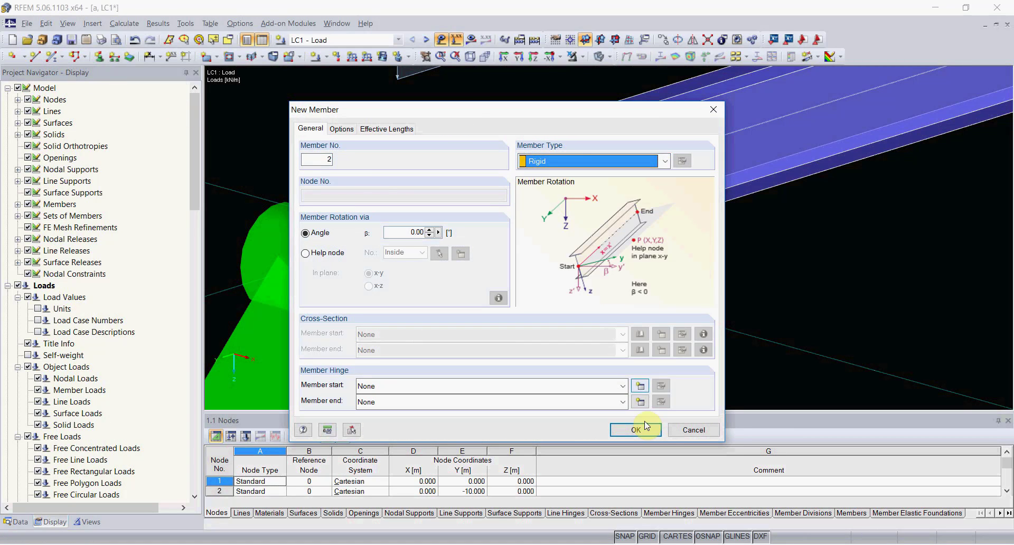
pyautogui.click(636, 429)
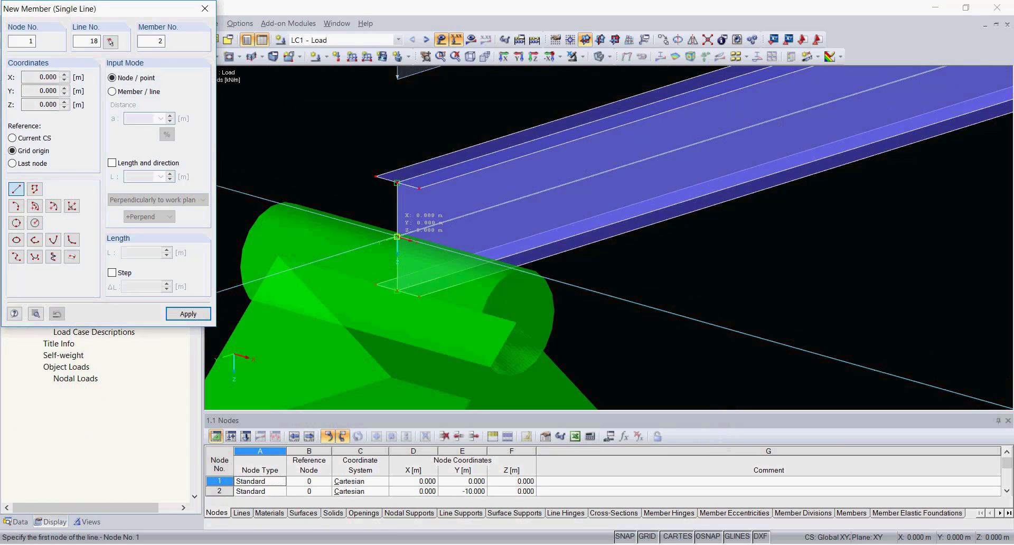
pyautogui.click(397, 236)
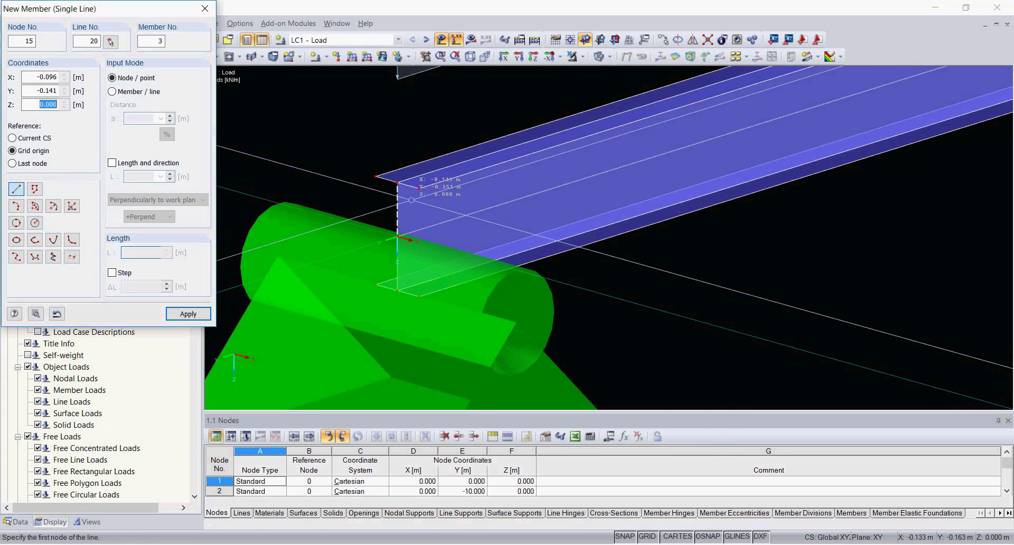
pyautogui.click(397, 182)
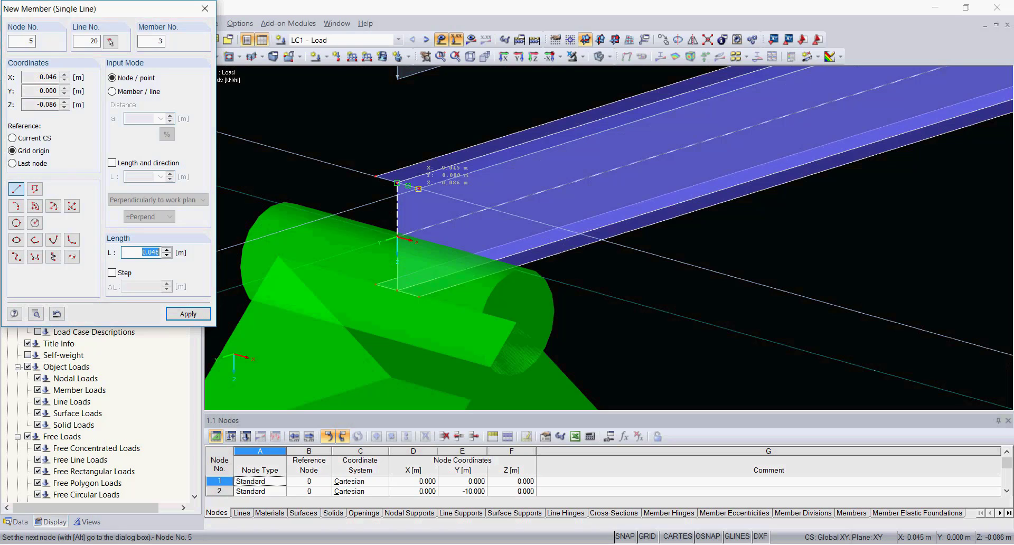
pyautogui.click(419, 189)
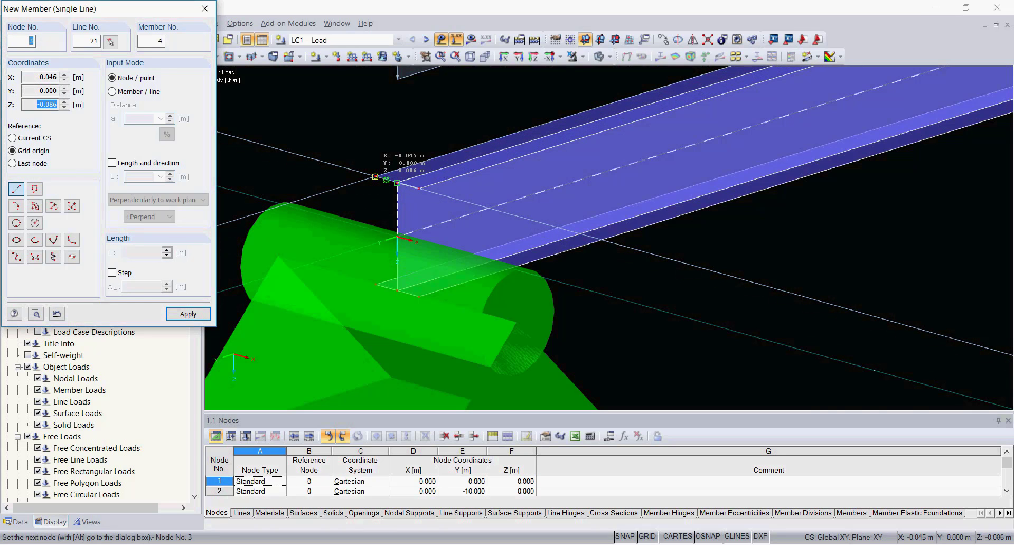
pyautogui.click(375, 176)
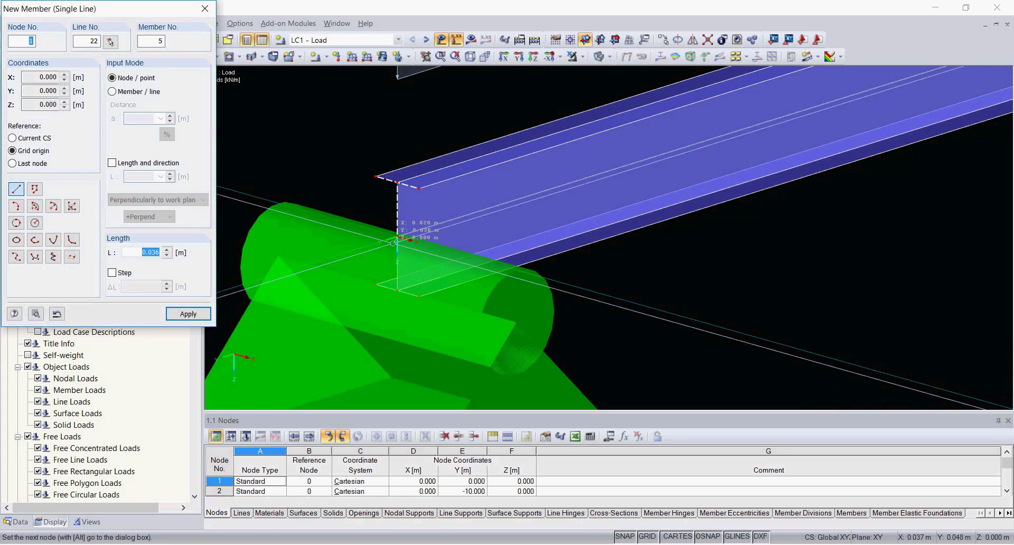
# - Continue the rigid members at the same end from the support node down the web and out to both bottom flange tips
pyautogui.click(397, 290)
pyautogui.rightClick(397, 290)
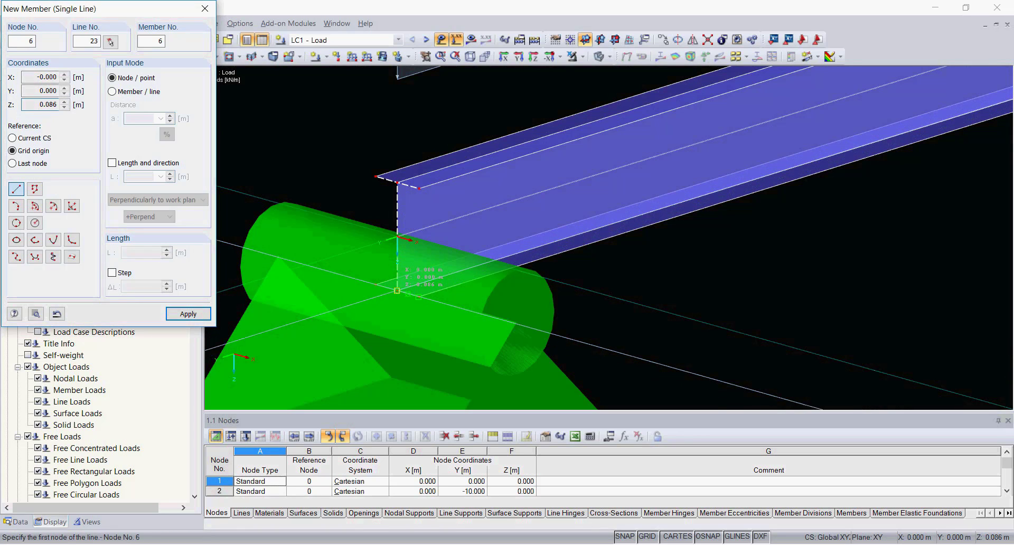
pyautogui.click(397, 291)
pyautogui.click(418, 296)
pyautogui.rightClick(418, 296)
pyautogui.click(397, 291)
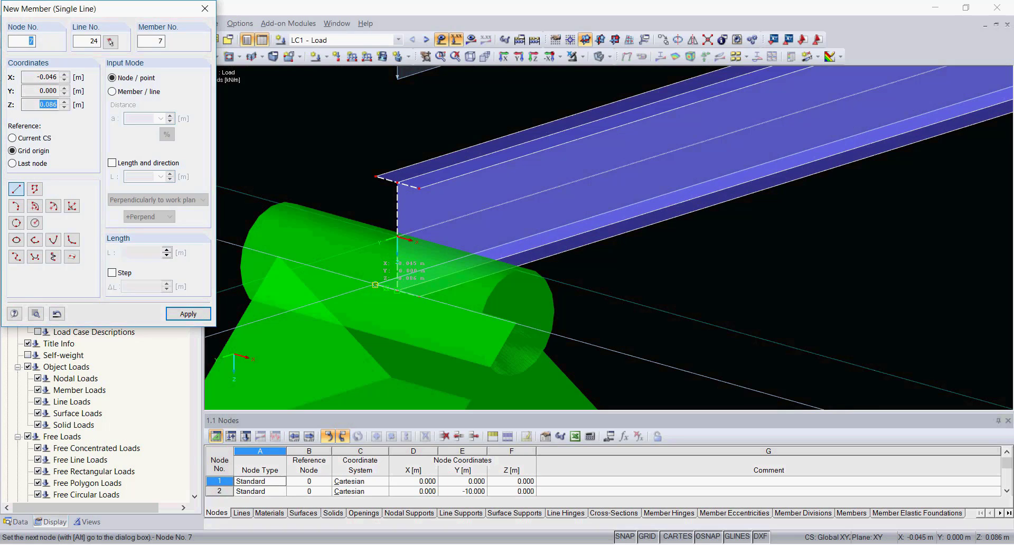
pyautogui.click(375, 284)
# - Add rigid members at the beam's Y = -10 m end, across the top flange and down the web to the mid-web support node
pyautogui.scroll(-12, 380, 270)
pyautogui.scroll(5, 640, 198)
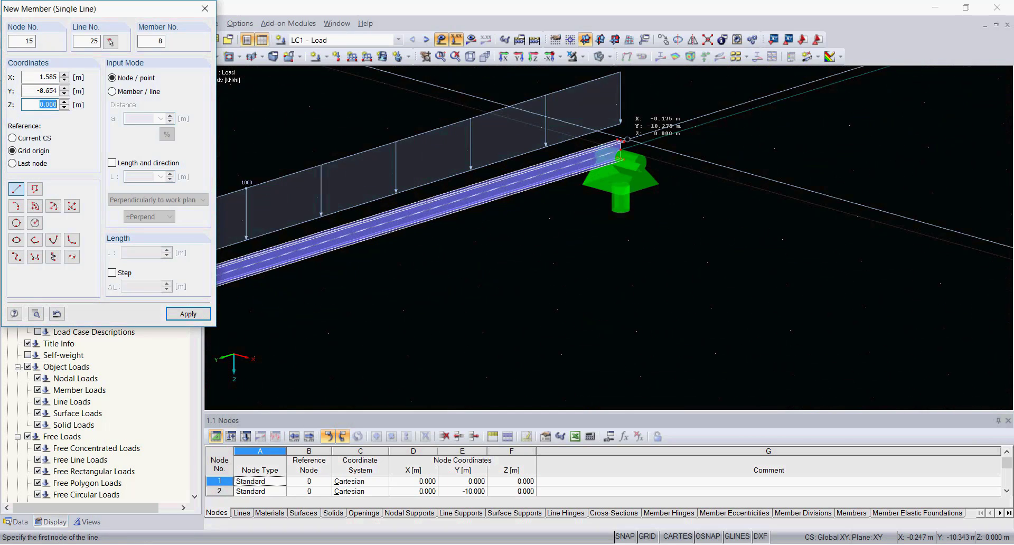
pyautogui.scroll(4, 627, 140)
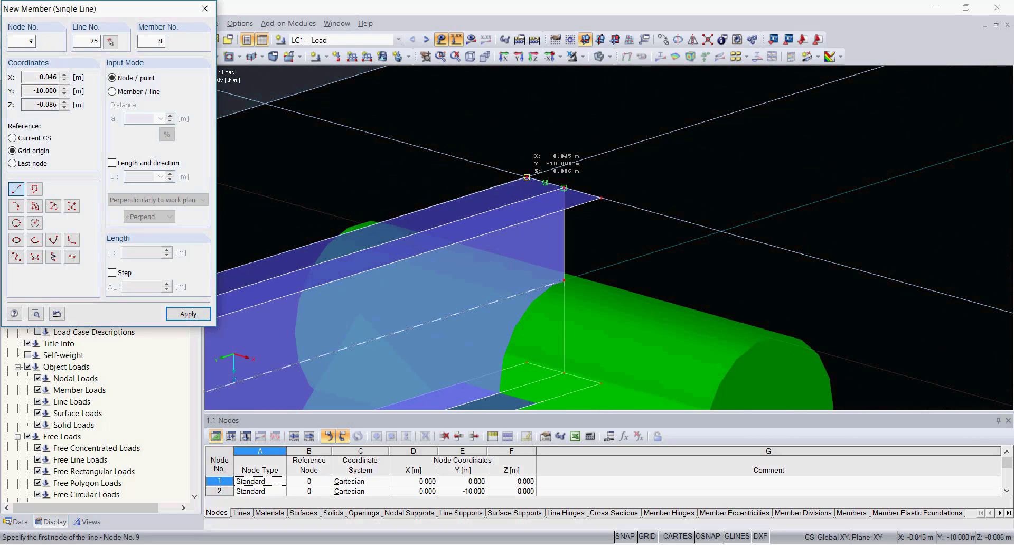
pyautogui.click(526, 177)
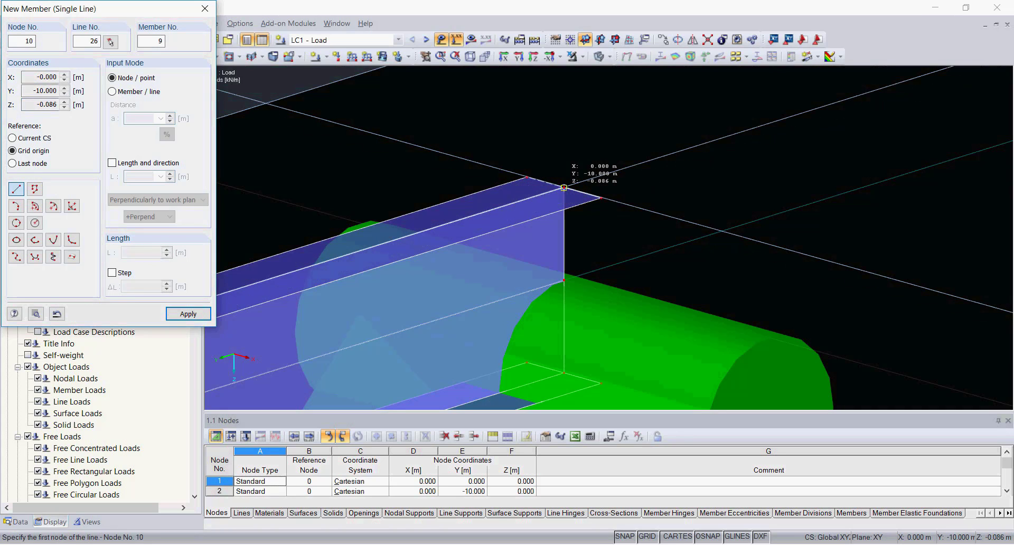
pyautogui.click(563, 188)
pyautogui.click(601, 199)
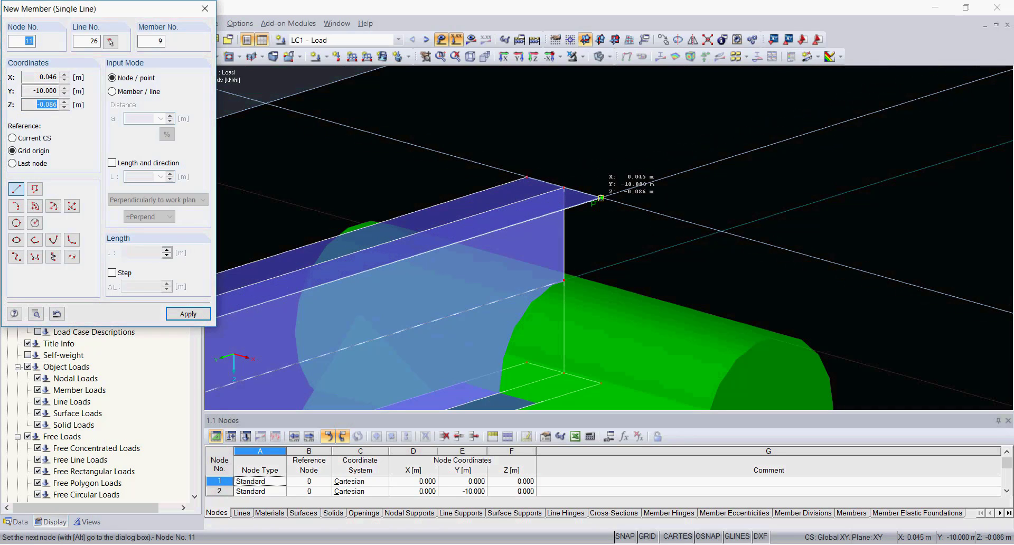
pyautogui.click(564, 187)
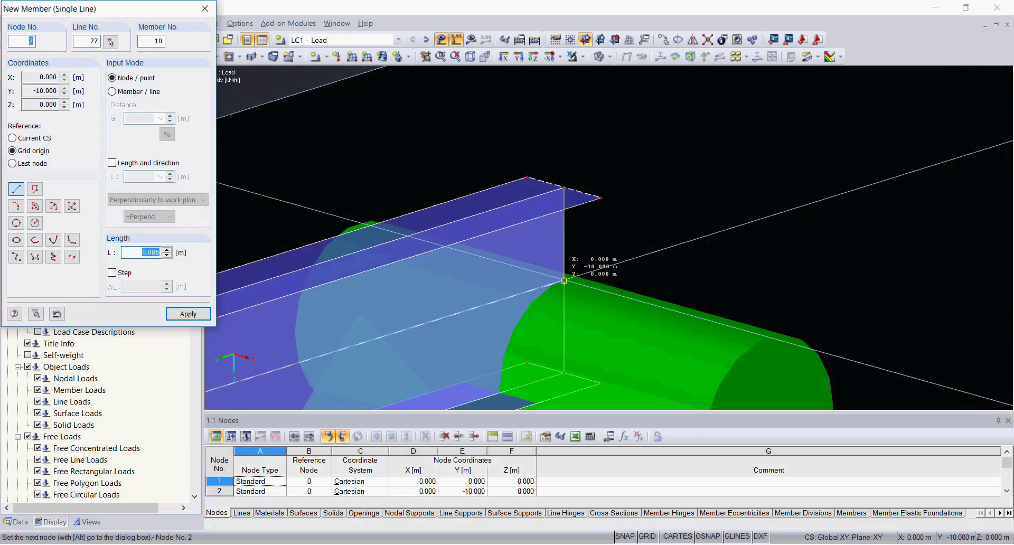
pyautogui.click(564, 281)
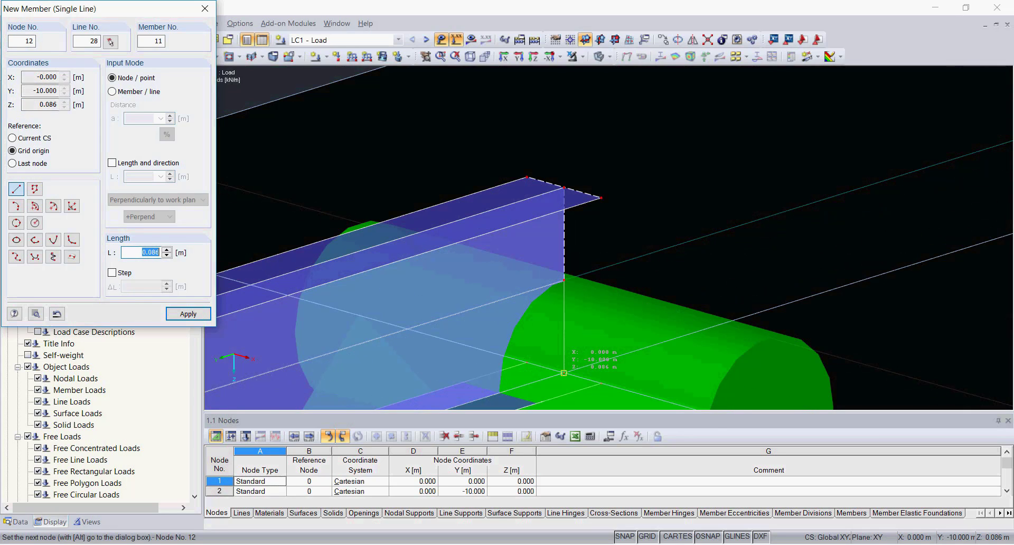
# - Continue the rigid members at the Y = -10 m end from the support node down the web and out to both bottom flange tips
pyautogui.click(564, 373)
pyautogui.click(564, 373)
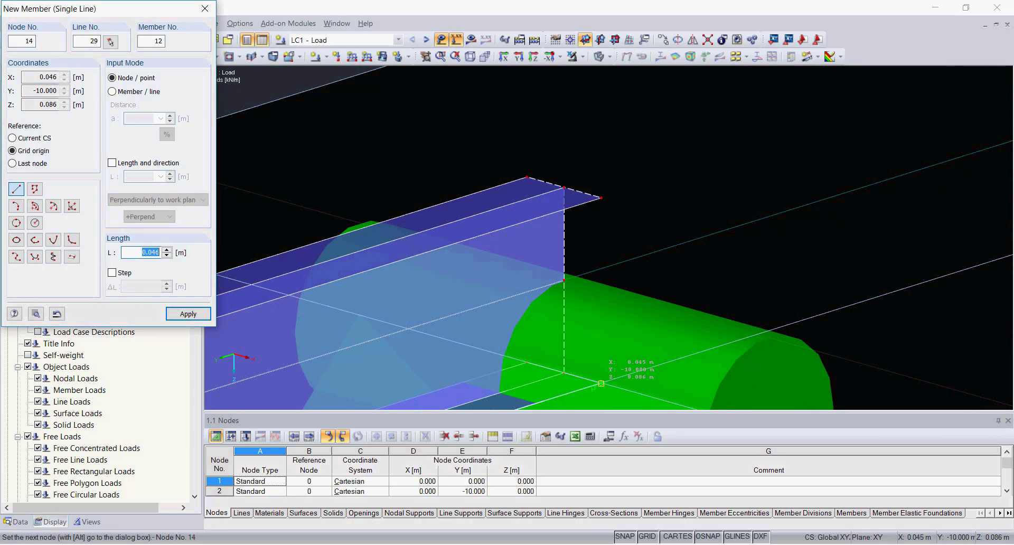
pyautogui.click(601, 383)
pyautogui.click(564, 373)
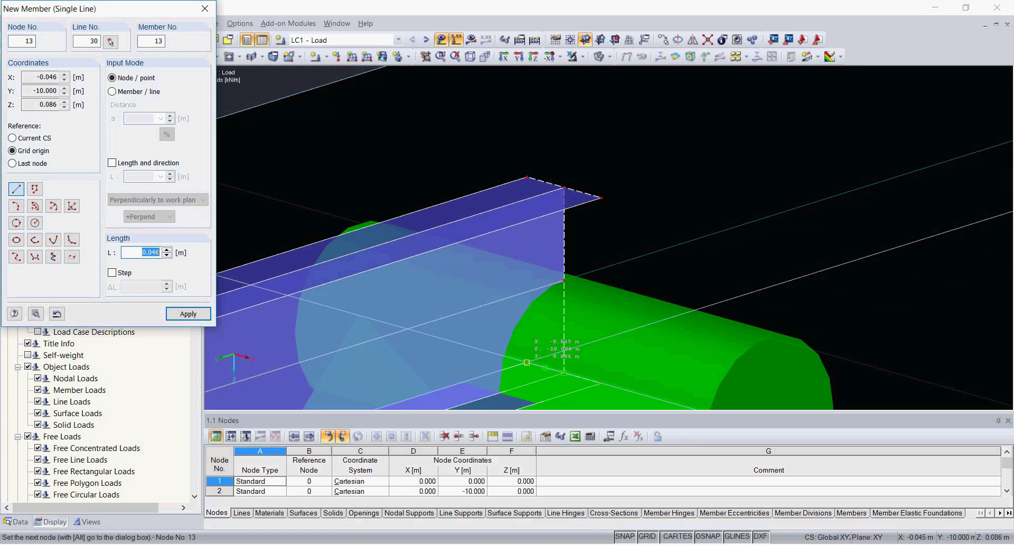
pyautogui.click(527, 362)
pyautogui.rightClick(660, 224)
pyautogui.scroll(-10, 661, 223)
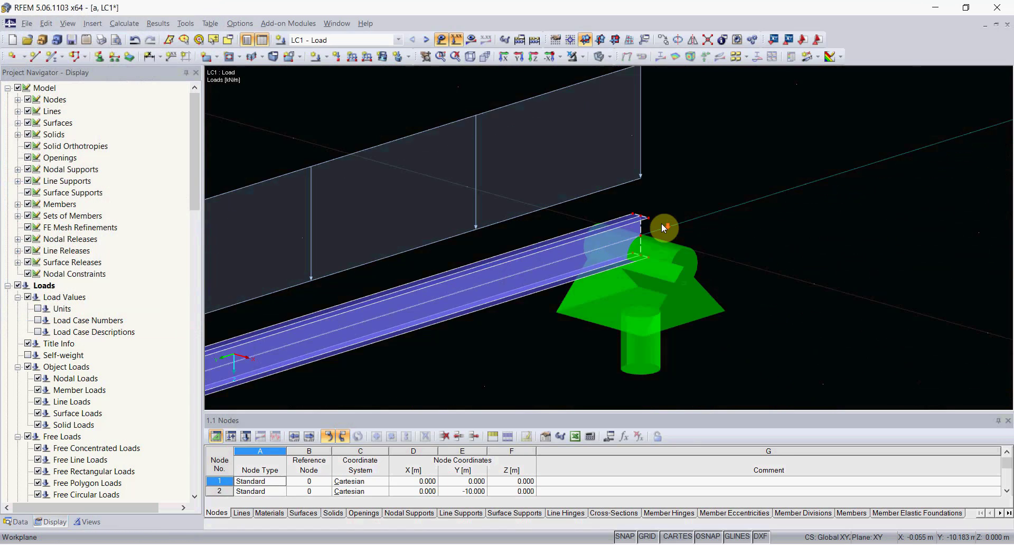
pyautogui.scroll(-5, 442, 362)
pyautogui.scroll(8, 584, 248)
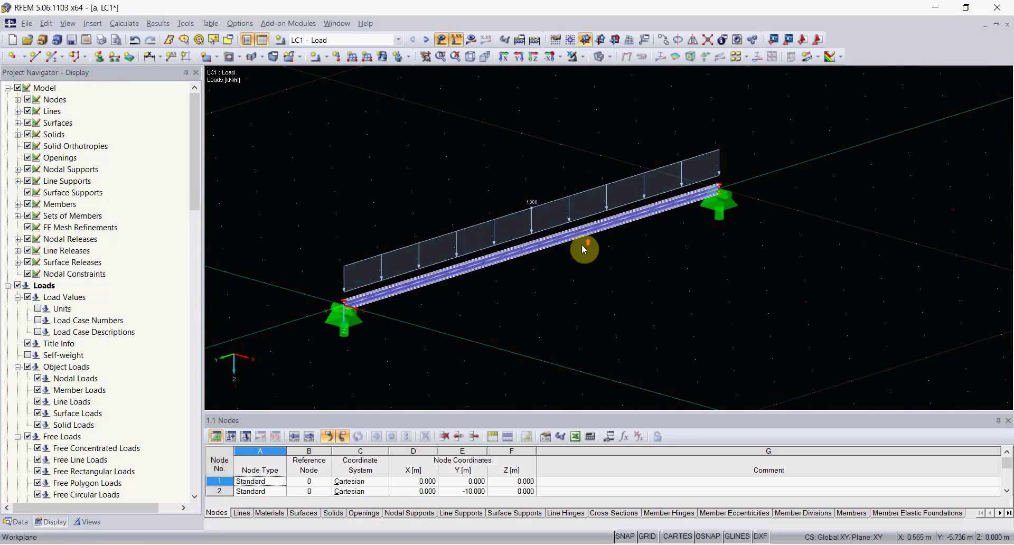
# - Run the RF-STABILITY eigenvalue analysis of the surface model for load case LC1
pyautogui.click(16, 522)
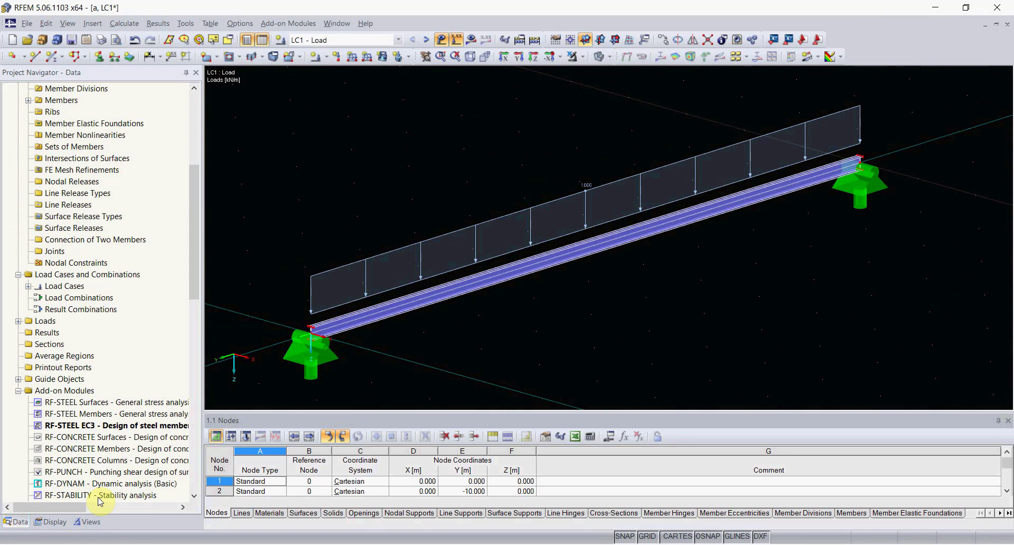
pyautogui.doubleClick(80, 495)
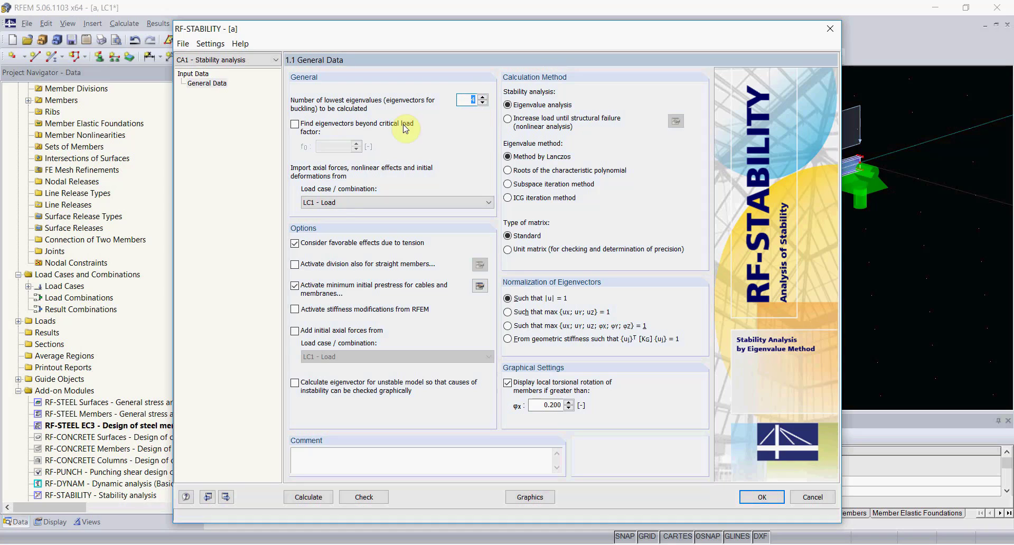
pyautogui.click(308, 497)
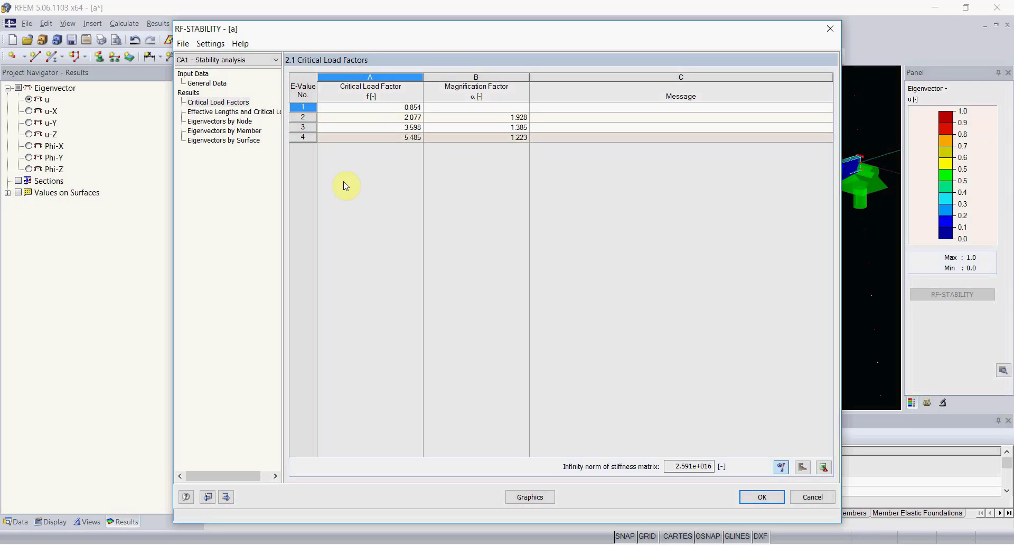
# - Switch to the calculator and multiply 12.5 by the first critical load factor, 0.854
pyautogui.click(227, 544)
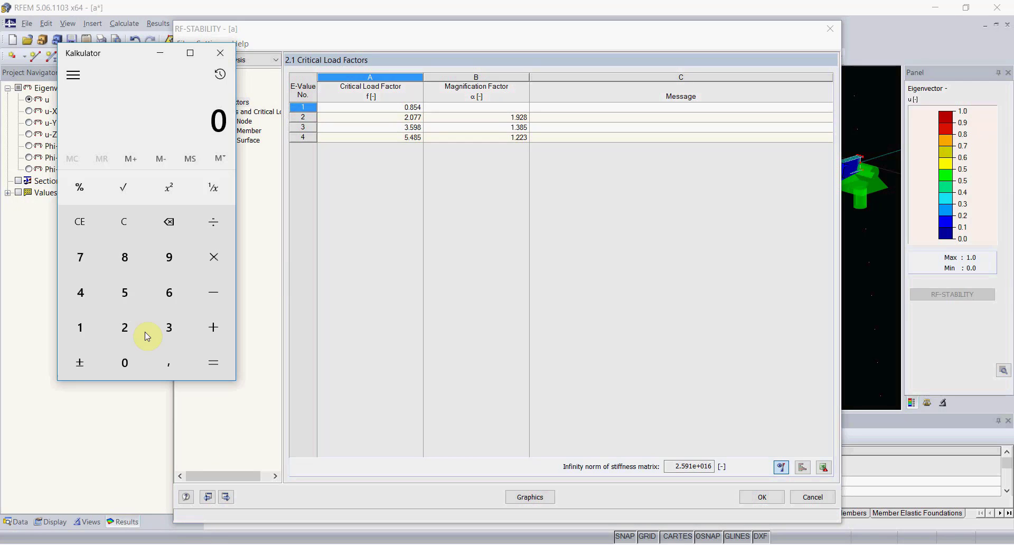
pyautogui.click(88, 336)
pyautogui.click(115, 336)
pyautogui.click(167, 366)
pyautogui.click(128, 293)
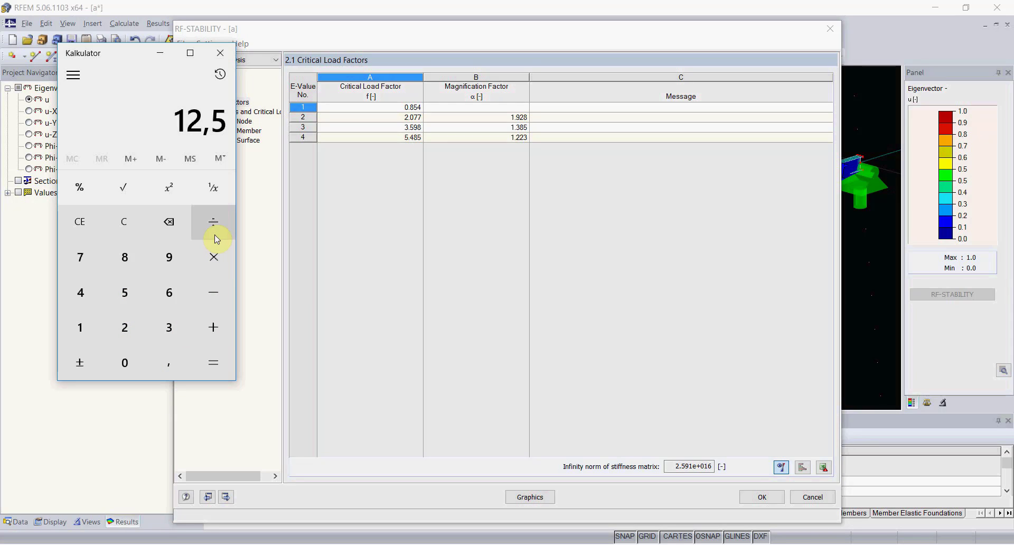
pyautogui.click(213, 257)
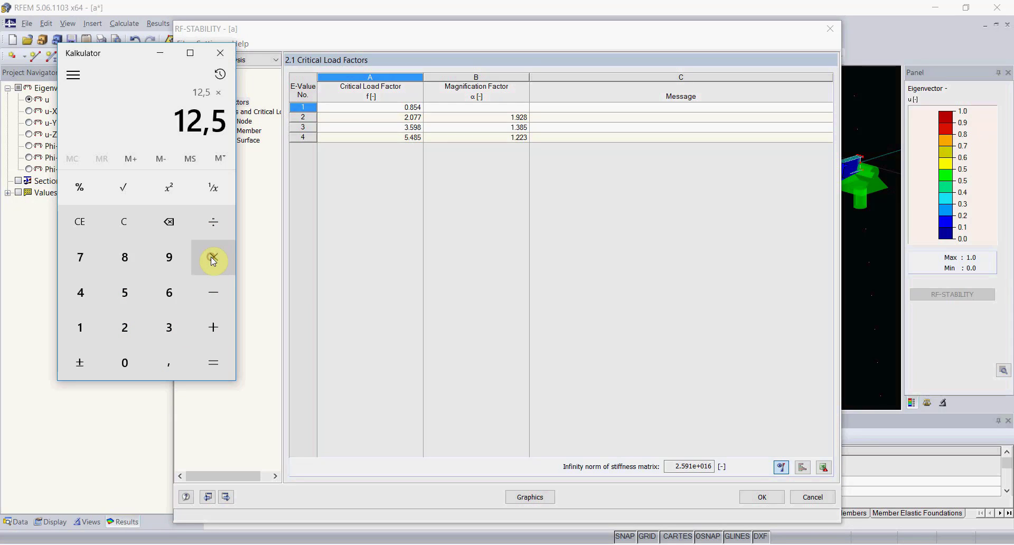
pyautogui.click(118, 368)
pyautogui.click(168, 362)
pyautogui.click(127, 259)
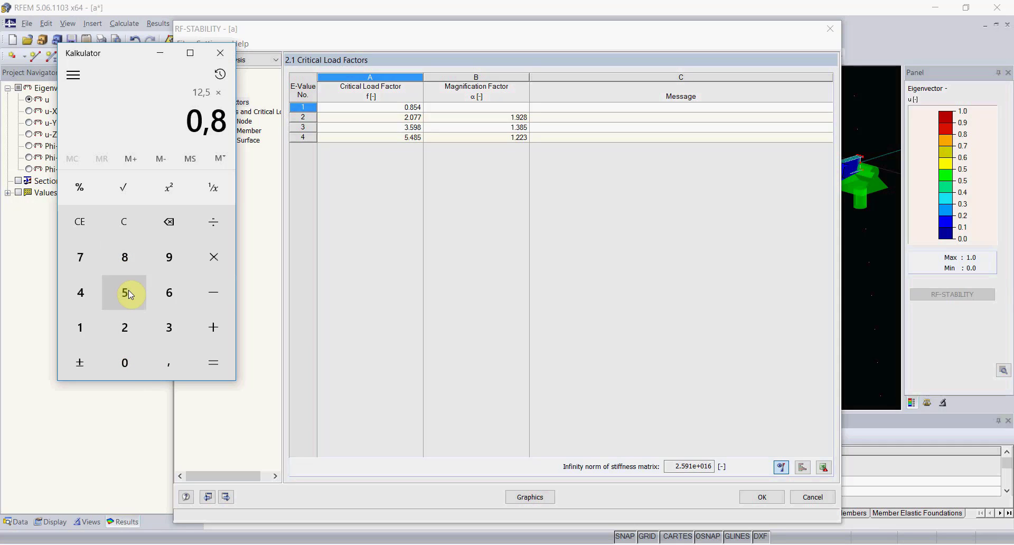
pyautogui.click(130, 295)
pyautogui.click(83, 294)
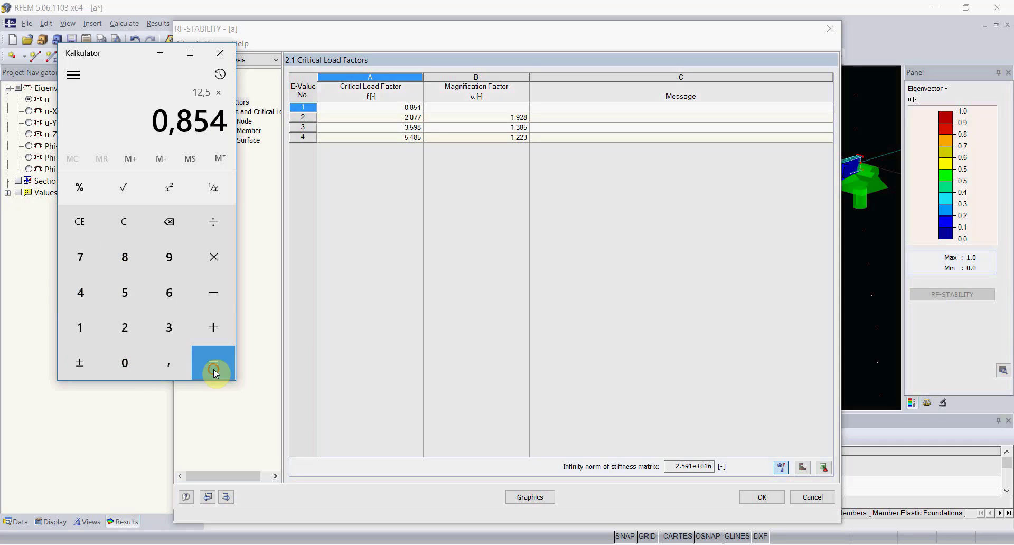
pyautogui.click(211, 364)
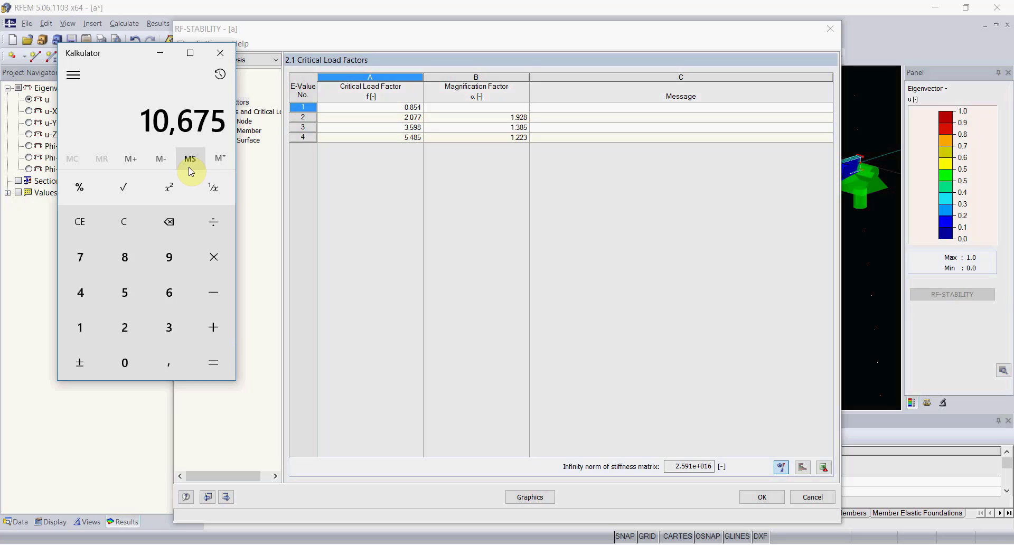
# - Divide the calculated critical moment by 10.36, and return from the calculator and RF-STABILITY to the model view
pyautogui.click(80, 328)
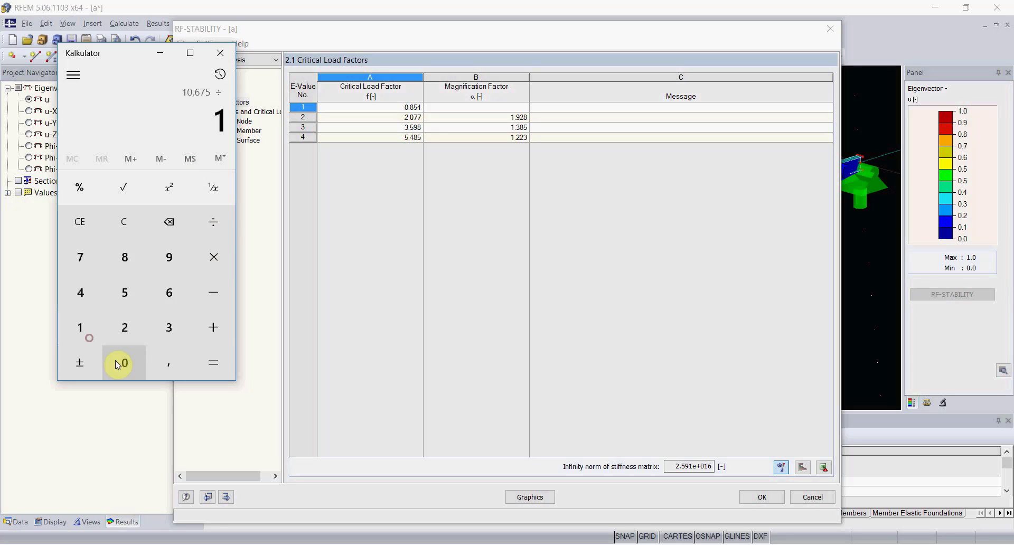
pyautogui.click(125, 363)
pyautogui.click(167, 363)
pyautogui.click(168, 327)
pyautogui.click(168, 293)
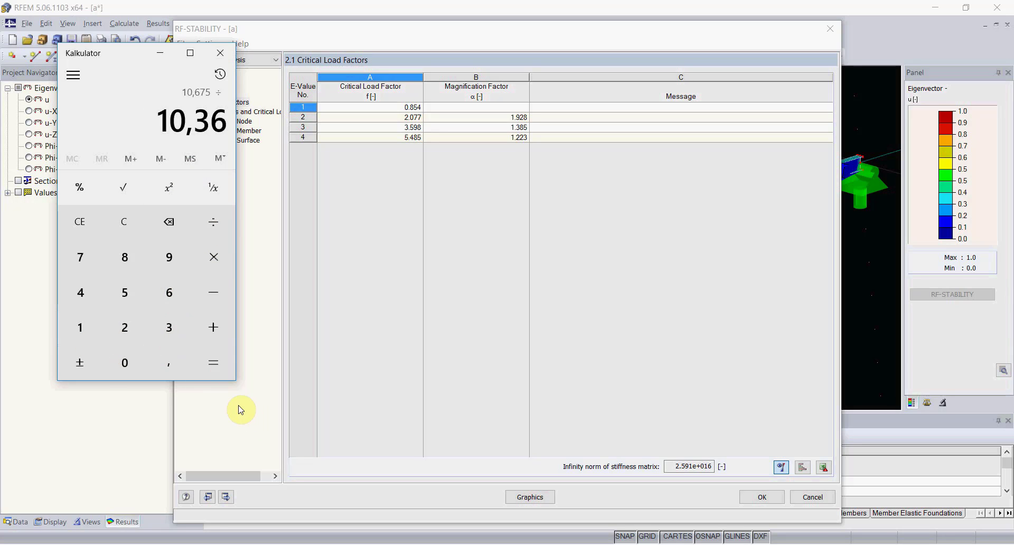
pyautogui.click(214, 369)
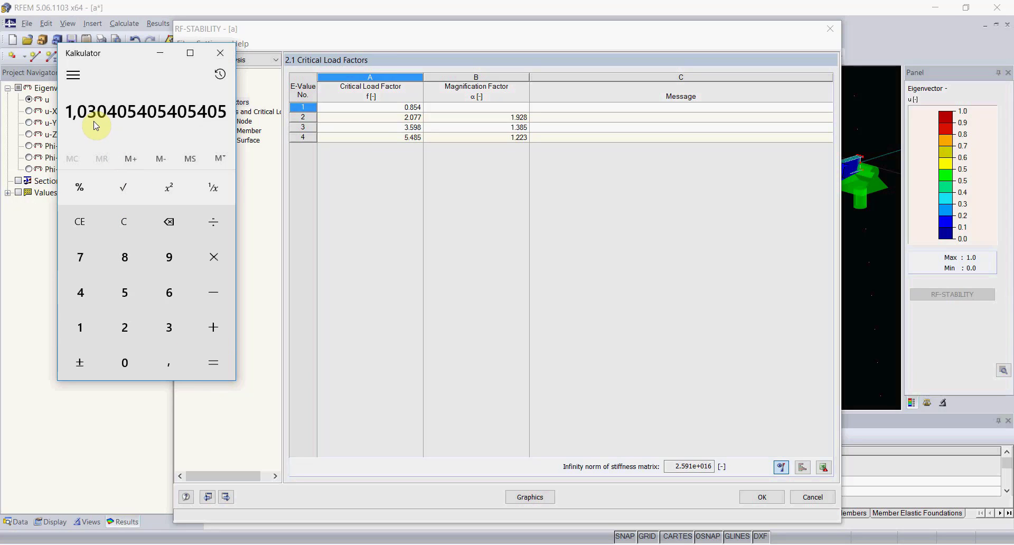
pyautogui.click(222, 53)
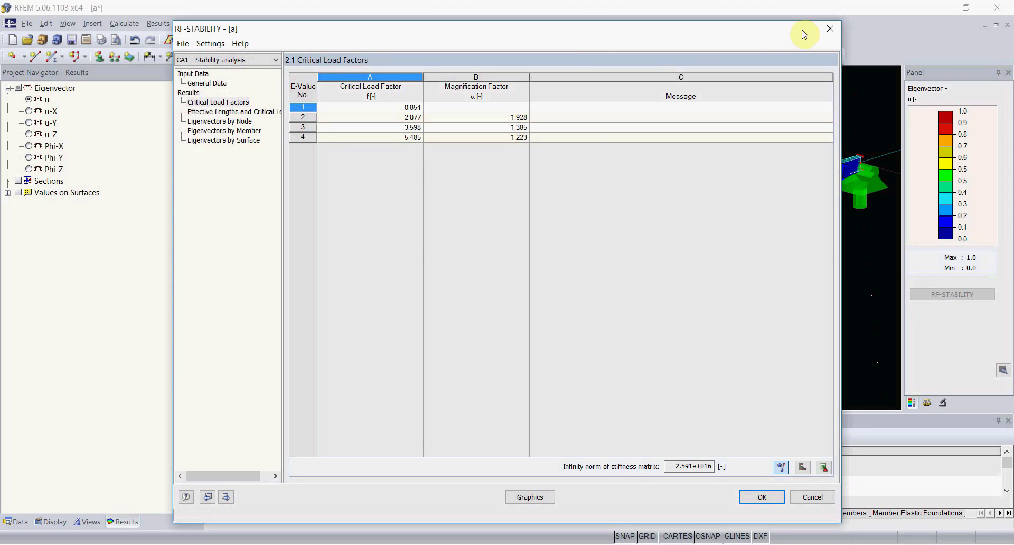
pyautogui.click(834, 30)
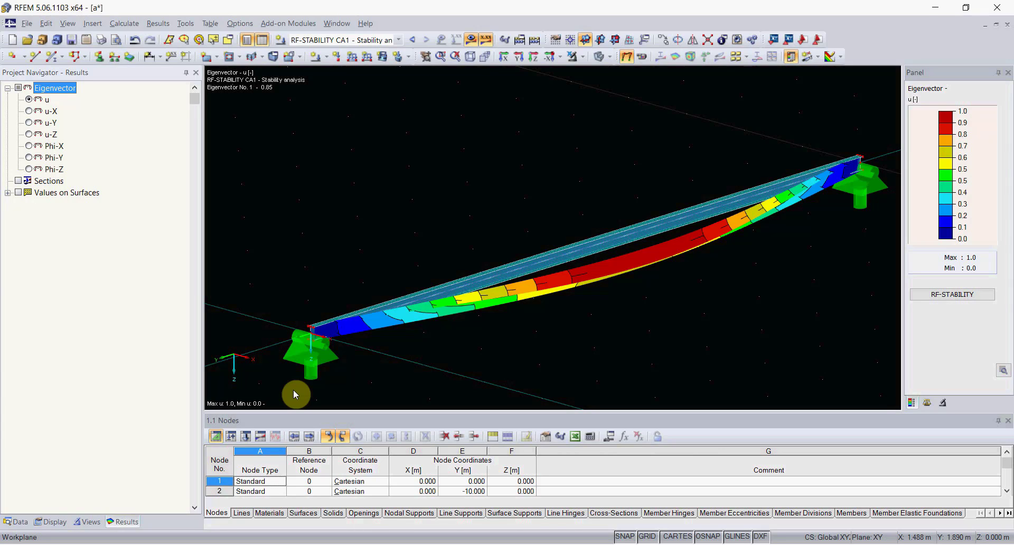
# - Delete the nodal supports at both ends of the beam
pyautogui.click(300, 362)
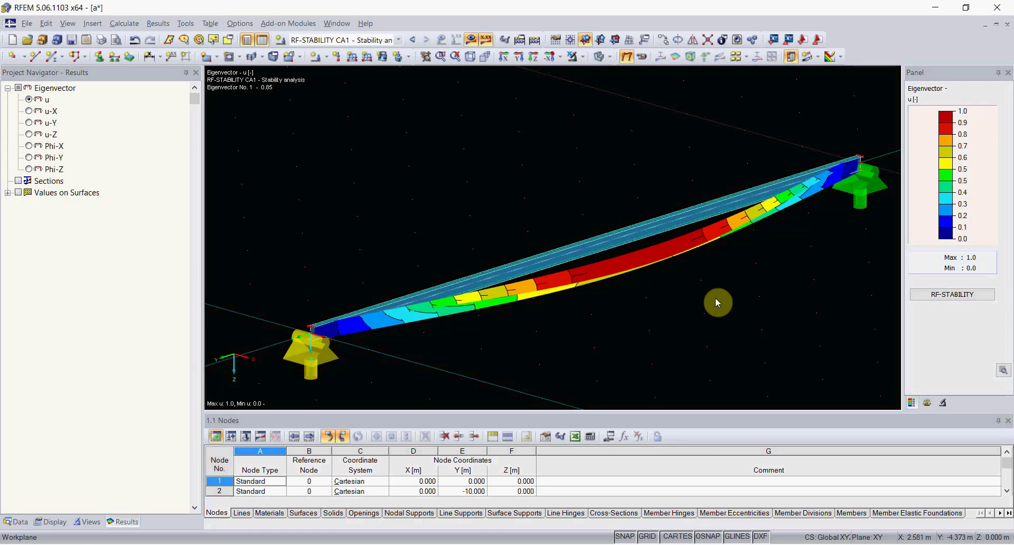
pyautogui.click(488, 299)
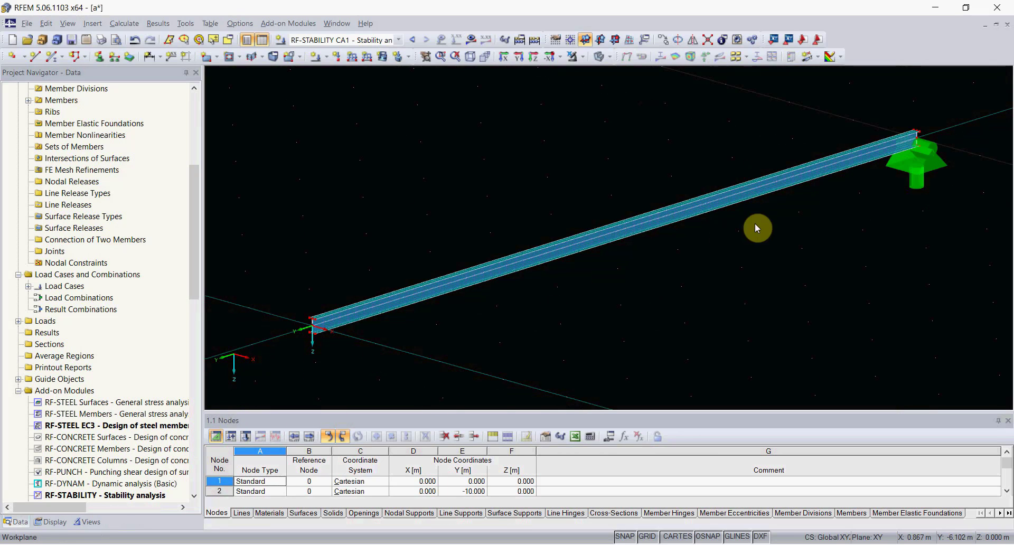
pyautogui.click(905, 164)
pyautogui.press('Delete')
# - Delete all rigid members at both ends of the beam
pyautogui.moveTo(568, 361); pyautogui.dragTo(733, 262, button='middle')
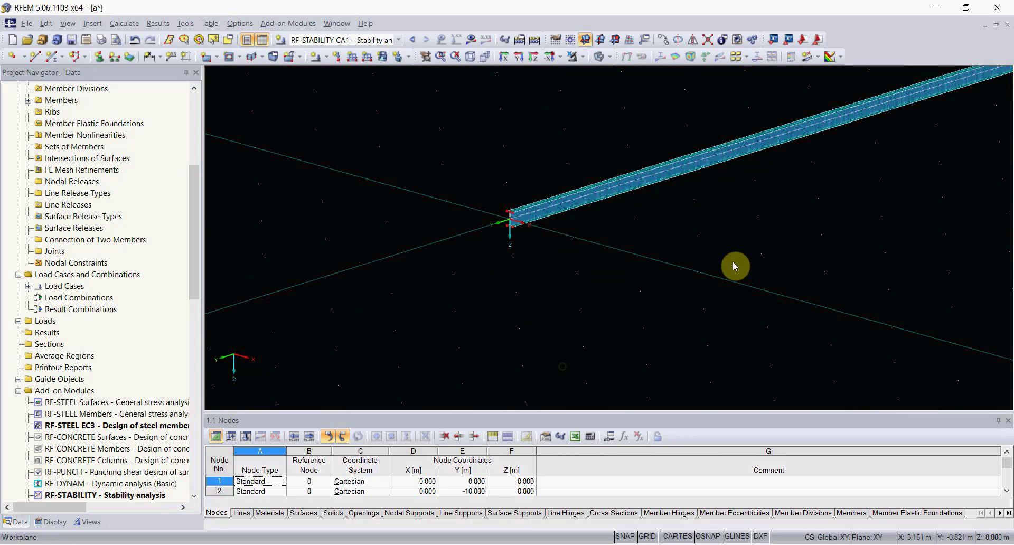
pyautogui.scroll(8, 550, 206)
pyautogui.moveTo(319, 310); pyautogui.dragTo(518, 186, button='middle')
pyautogui.scroll(2, 517, 190)
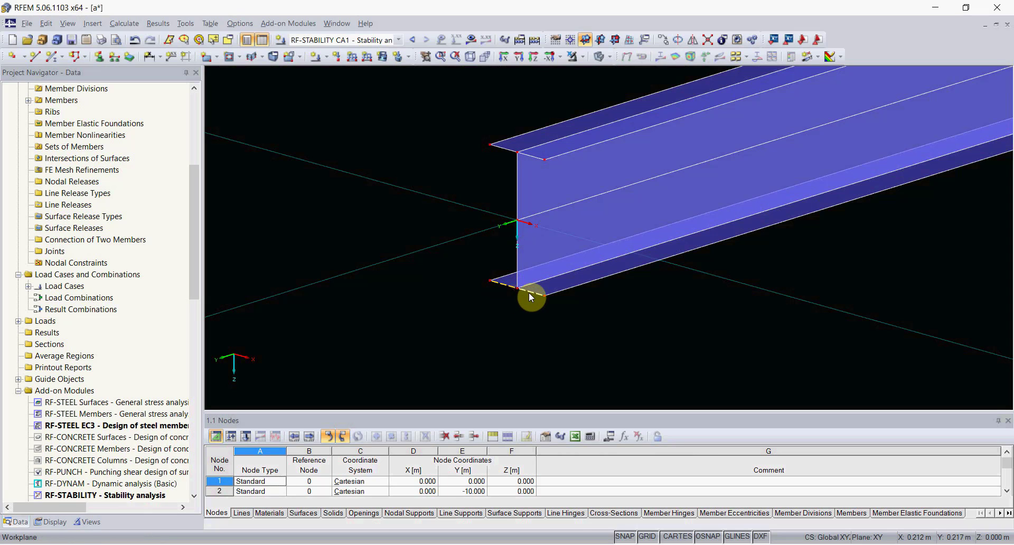
pyautogui.scroll(-3, 511, 337)
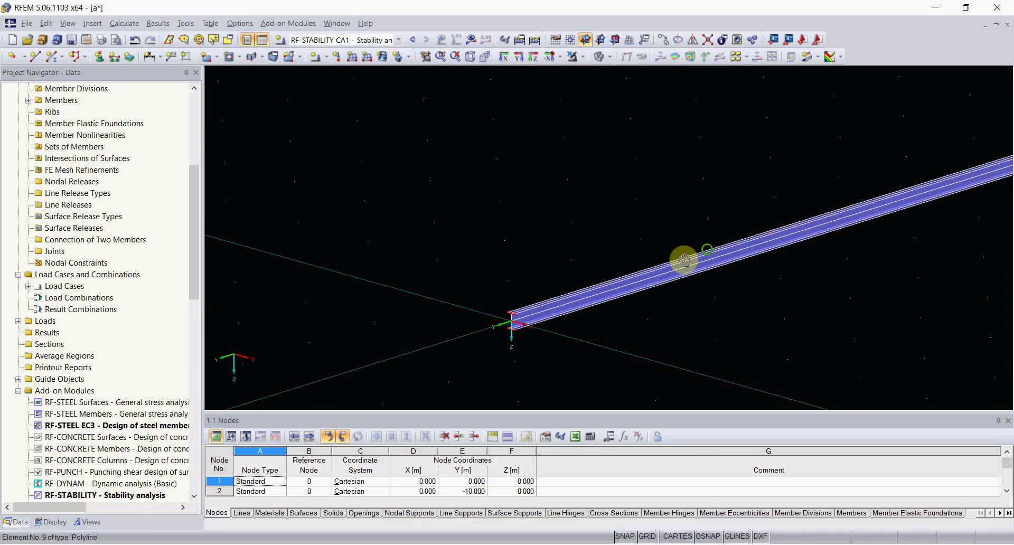
pyautogui.moveTo(792, 227); pyautogui.dragTo(364, 321, button='middle')
pyautogui.scroll(2, 839, 179)
pyautogui.scroll(1, 576, 206)
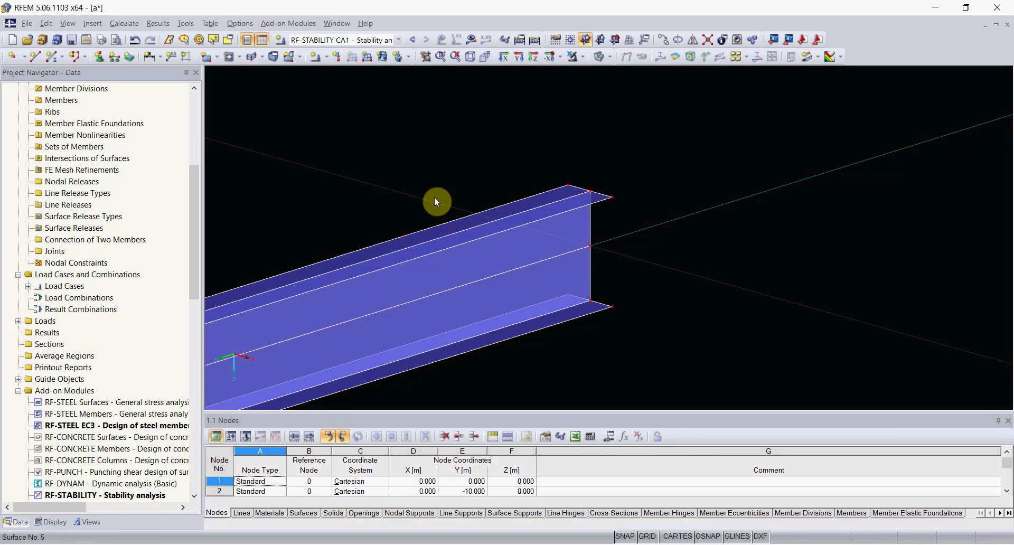
# - Place hinged line supports on the bottom flange's end lines at the Y = -10 m end of the beam
pyautogui.click(115, 57)
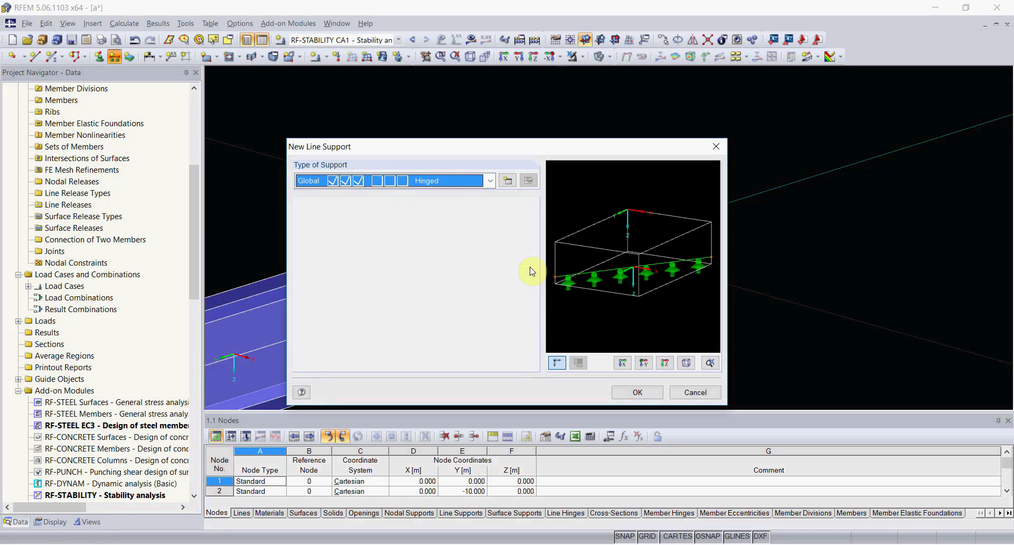
pyautogui.click(635, 391)
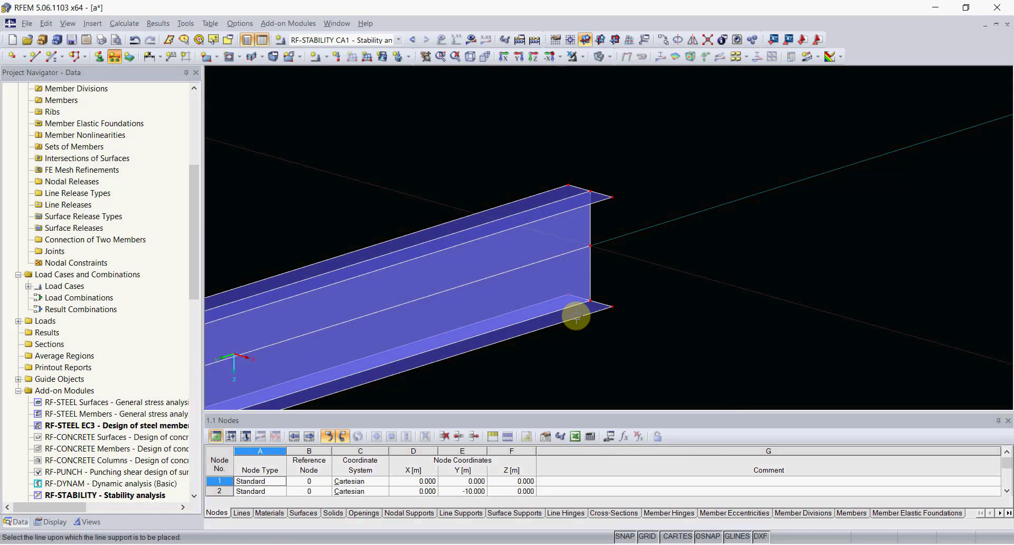
pyautogui.click(580, 300)
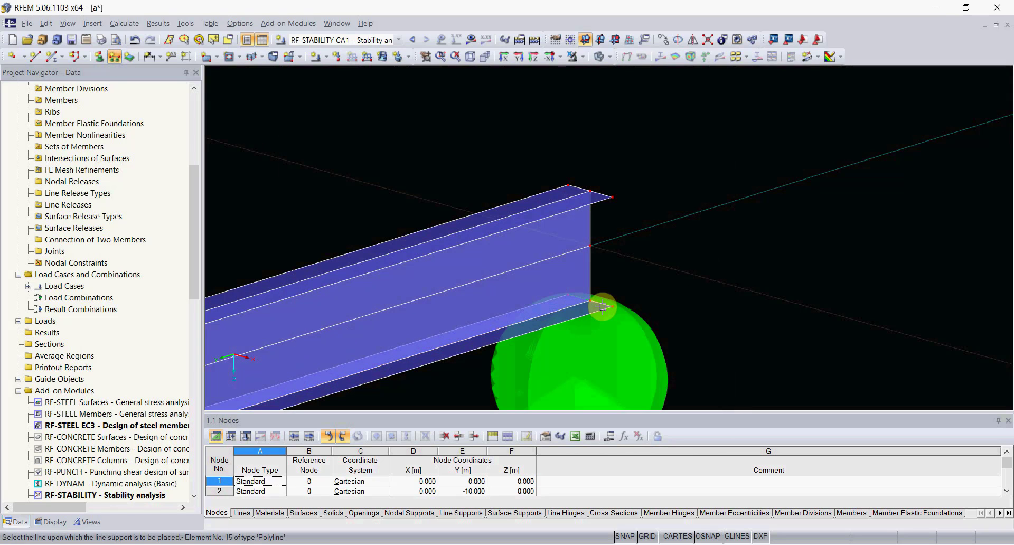
# - Place hinged line supports on the bottom flange's end lines at the origin end of the beam and finish support placement
pyautogui.scroll(-10, 621, 326)
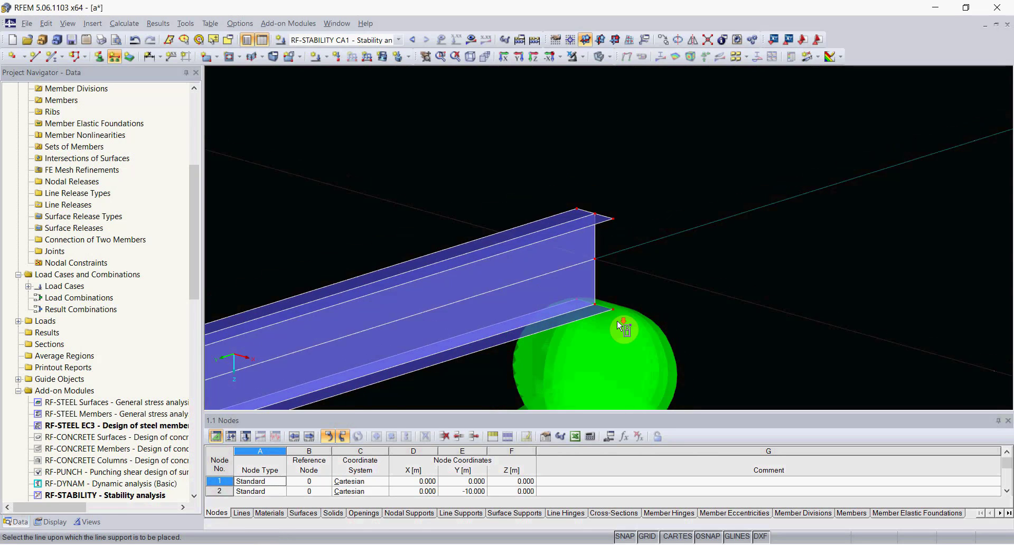
pyautogui.moveTo(378, 401); pyautogui.dragTo(514, 302, button='middle')
pyautogui.scroll(9, 456, 313)
pyautogui.scroll(3, 473, 322)
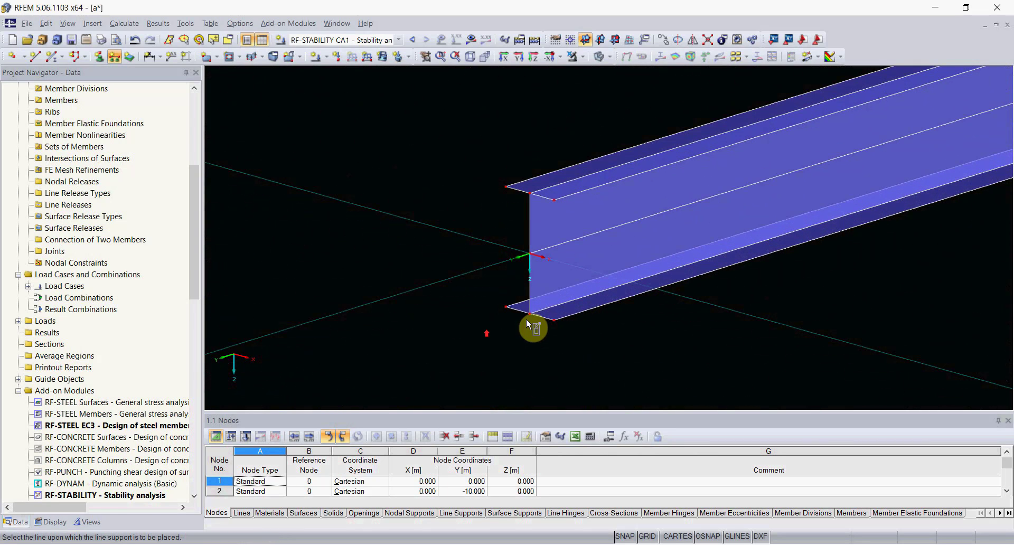
pyautogui.click(544, 317)
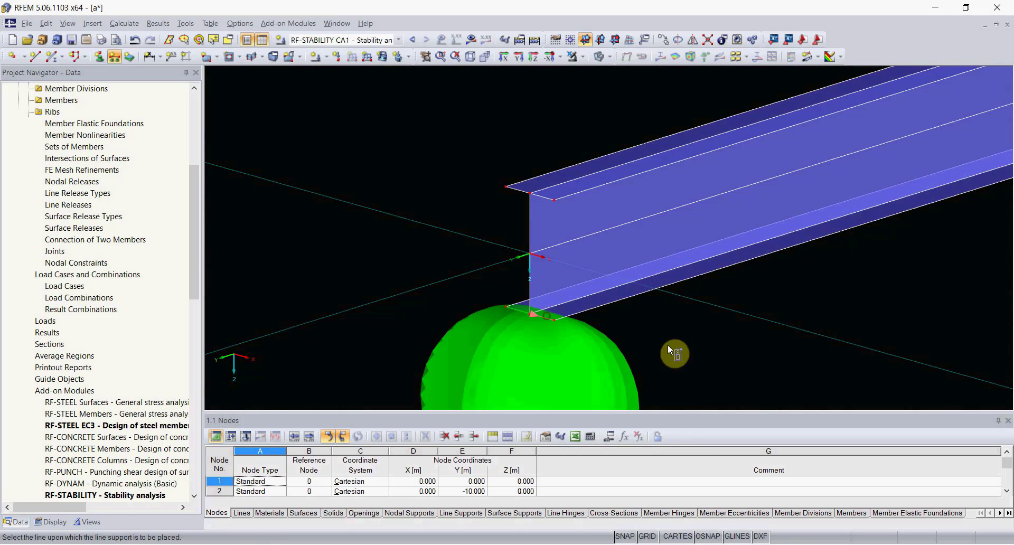
pyautogui.press('Escape')
pyautogui.scroll(-6, 731, 331)
pyautogui.moveTo(839, 309); pyautogui.dragTo(443, 302, button='middle')
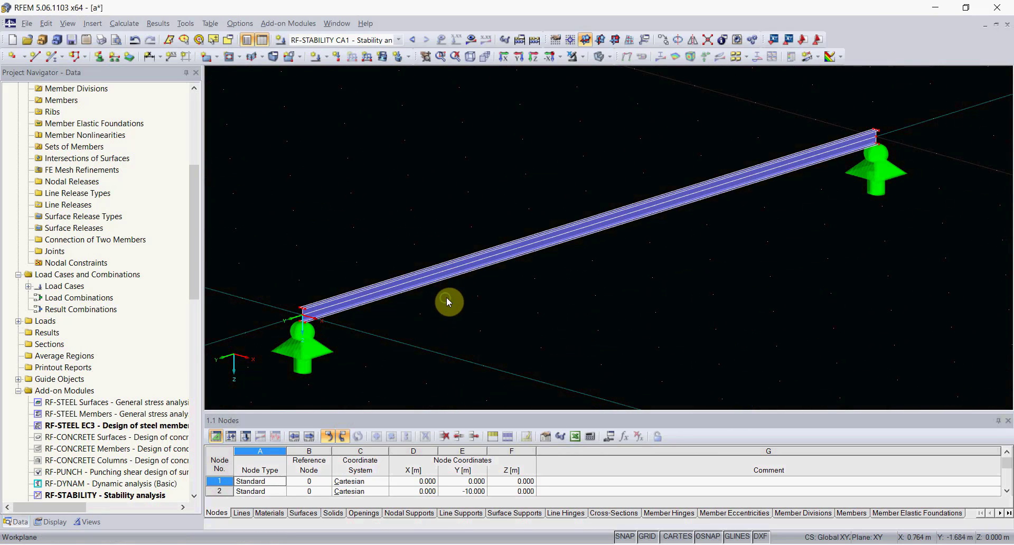
# - Calculate RF-STABILITY CA1 with the line supports and check the critical load factor of eigenvector 1 in the display factors
pyautogui.click(474, 41)
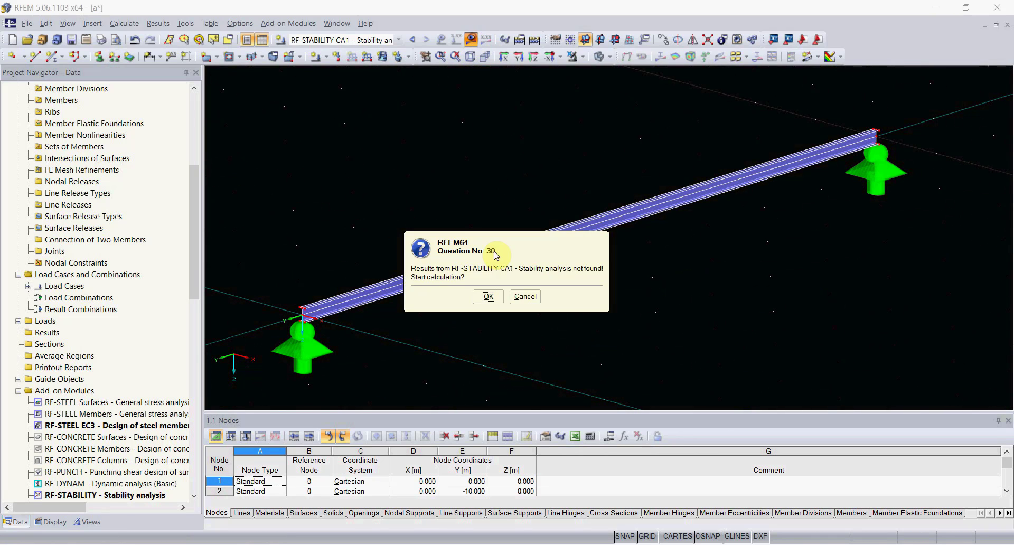
pyautogui.click(489, 297)
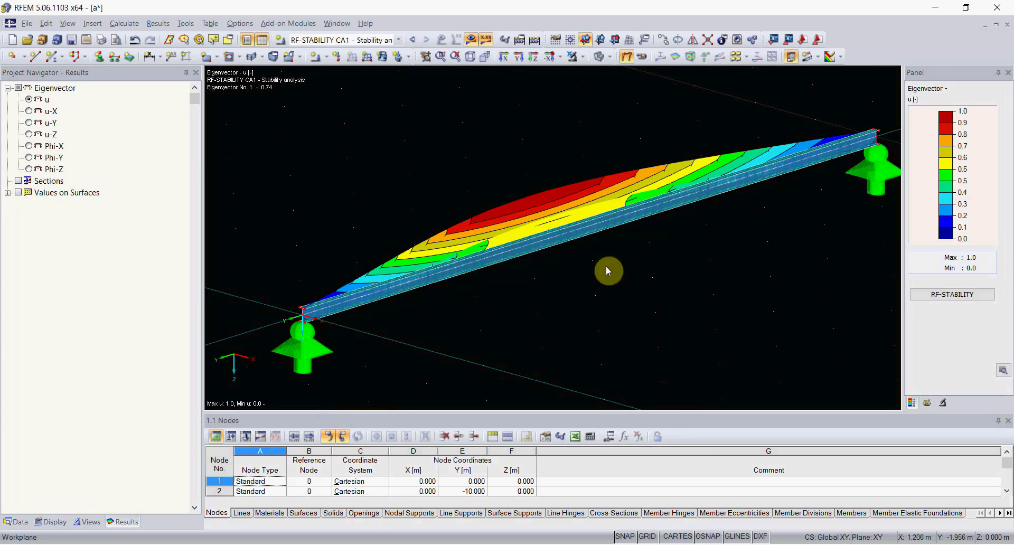
pyautogui.click(926, 402)
pyautogui.click(934, 116)
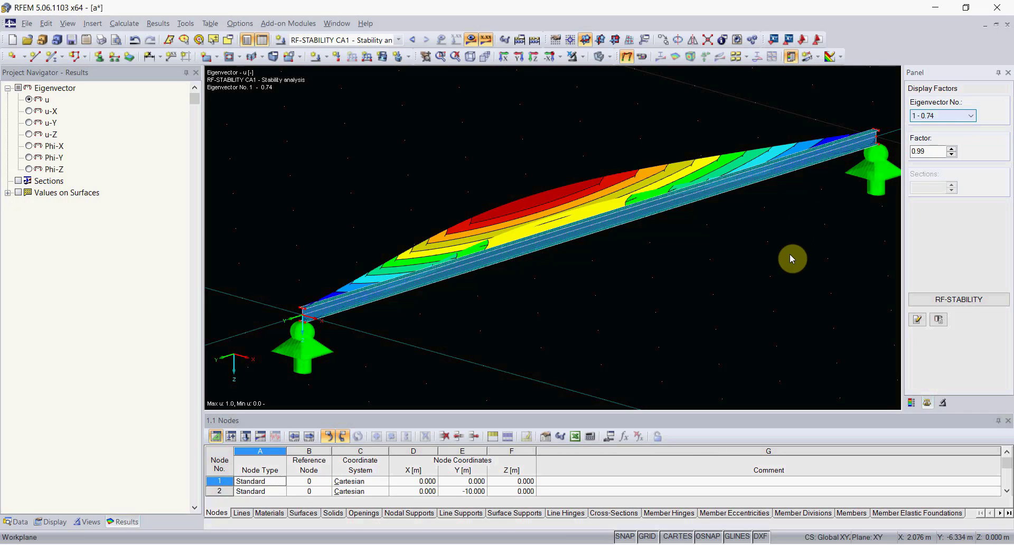
pyautogui.moveTo(761, 272); pyautogui.dragTo(752, 274, button='middle')
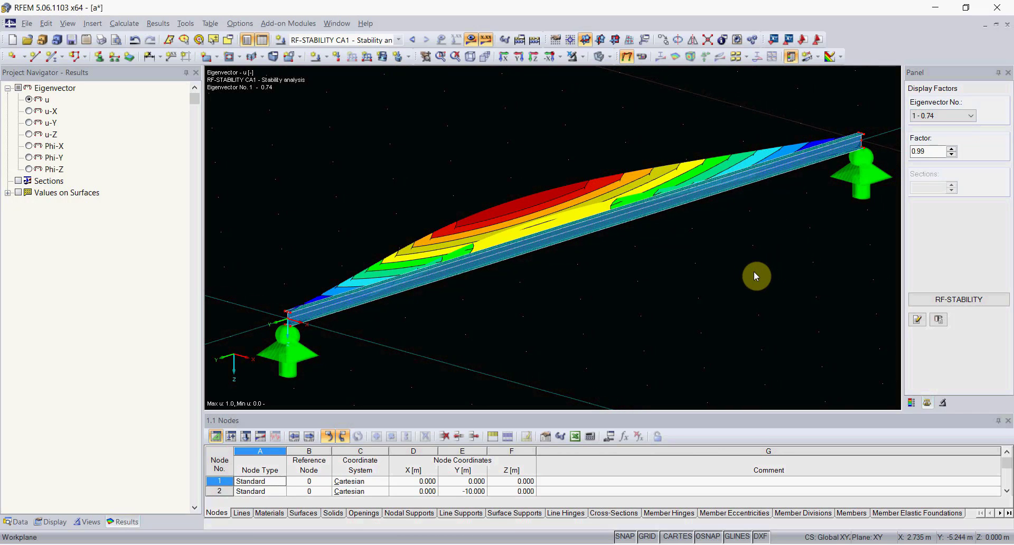